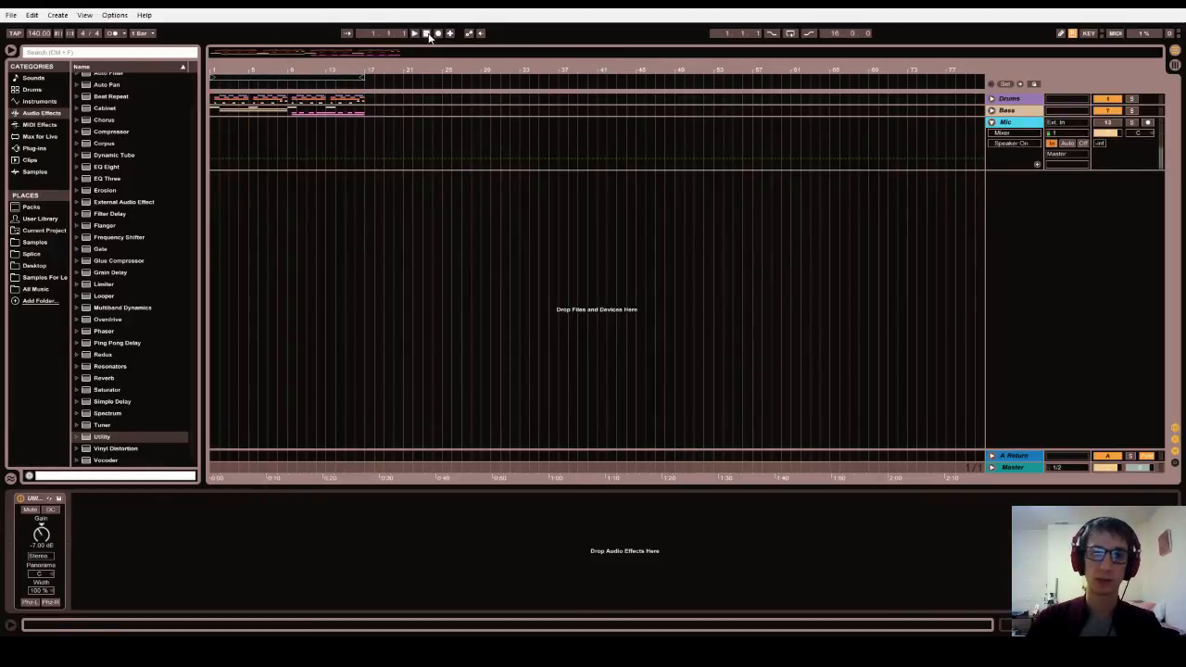
Play the 16-bar arrangement once and turn on looping for that section.
key("space")
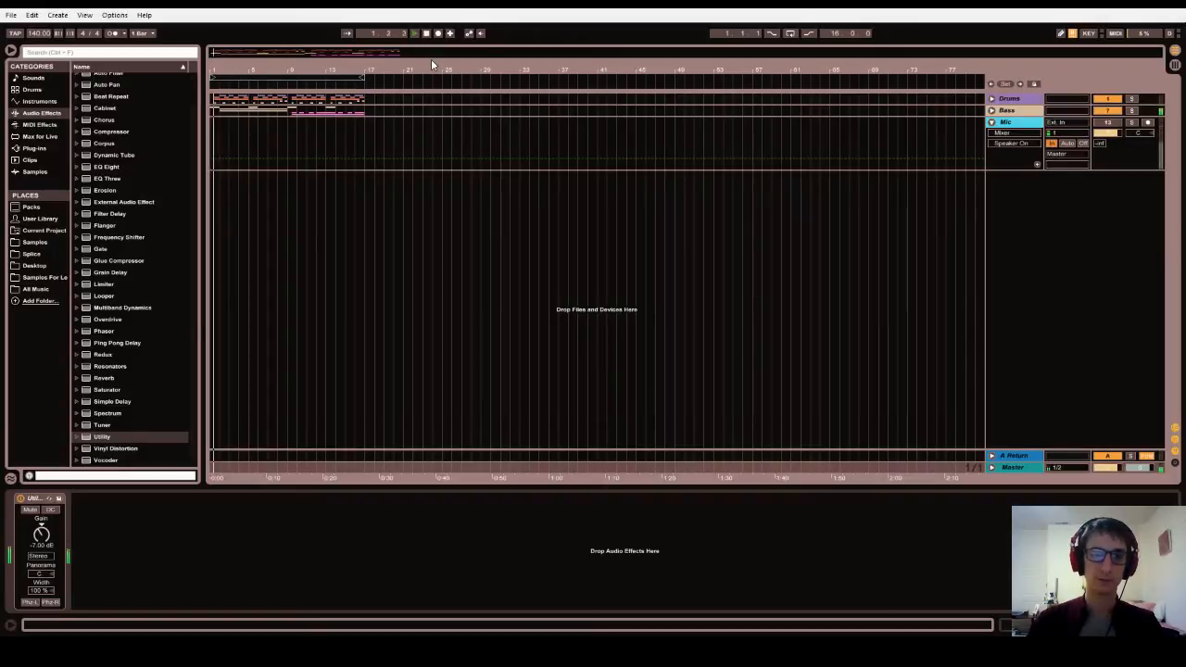
left_click(791, 34)
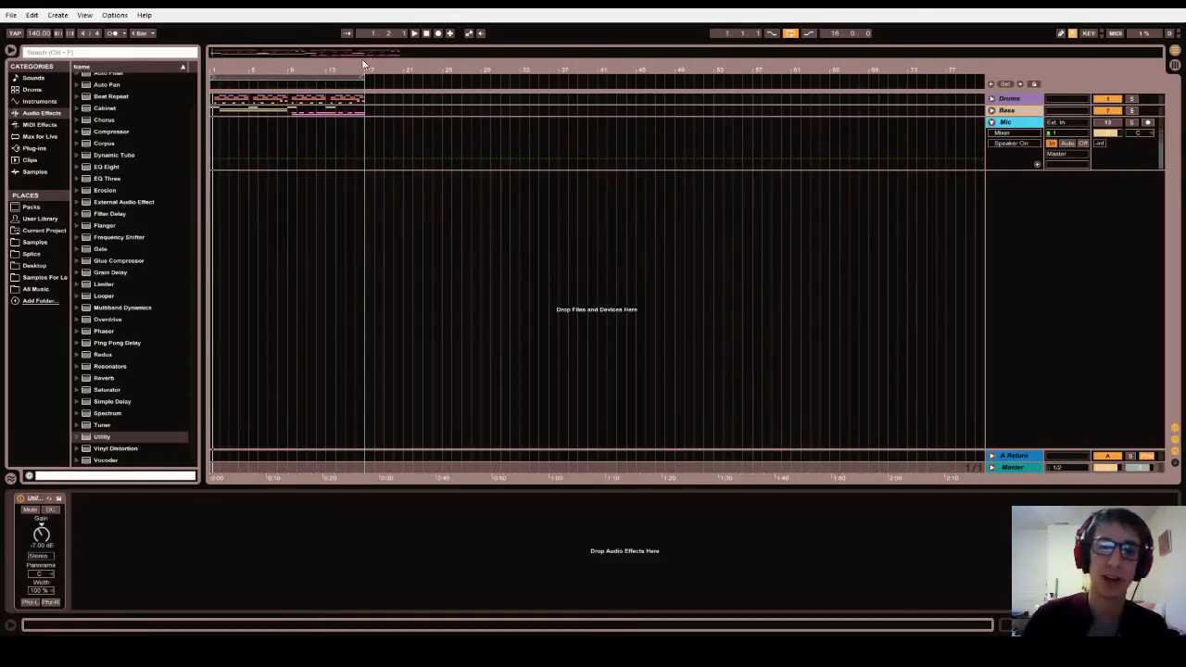
left_click_drag(338, 69, 577, 71)
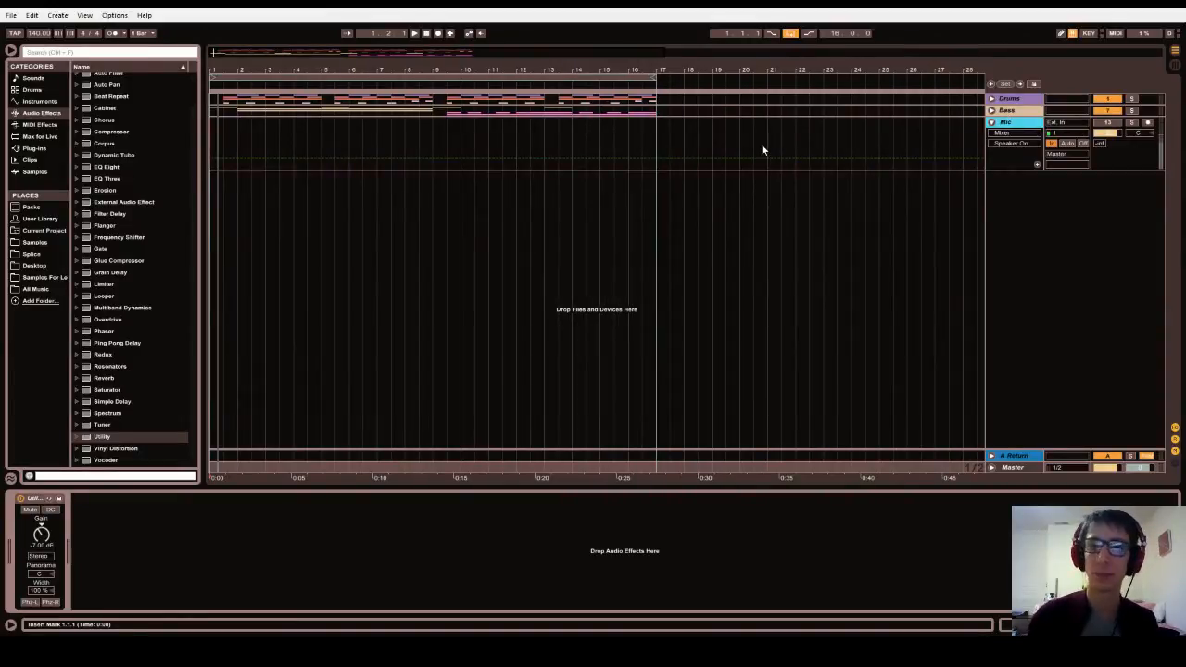
Unfold and refold the Drums group, unfold the Bass group, and select the MultiBass track with the insert marker at bar 2.
left_click(992, 99)
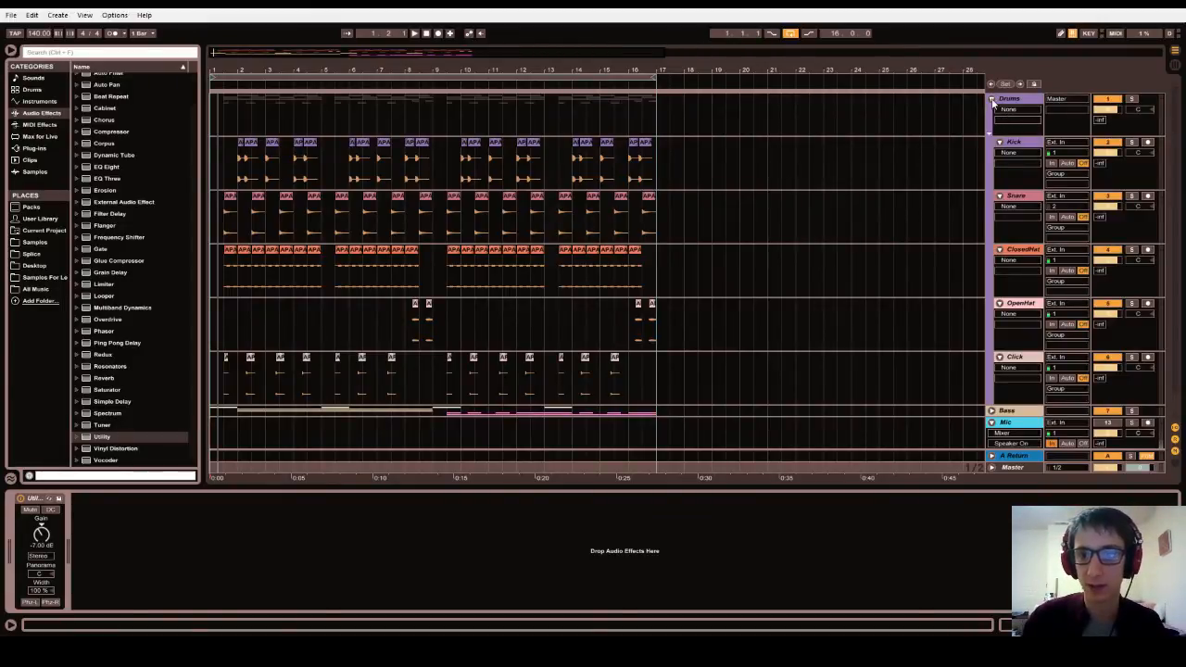
left_click(991, 100)
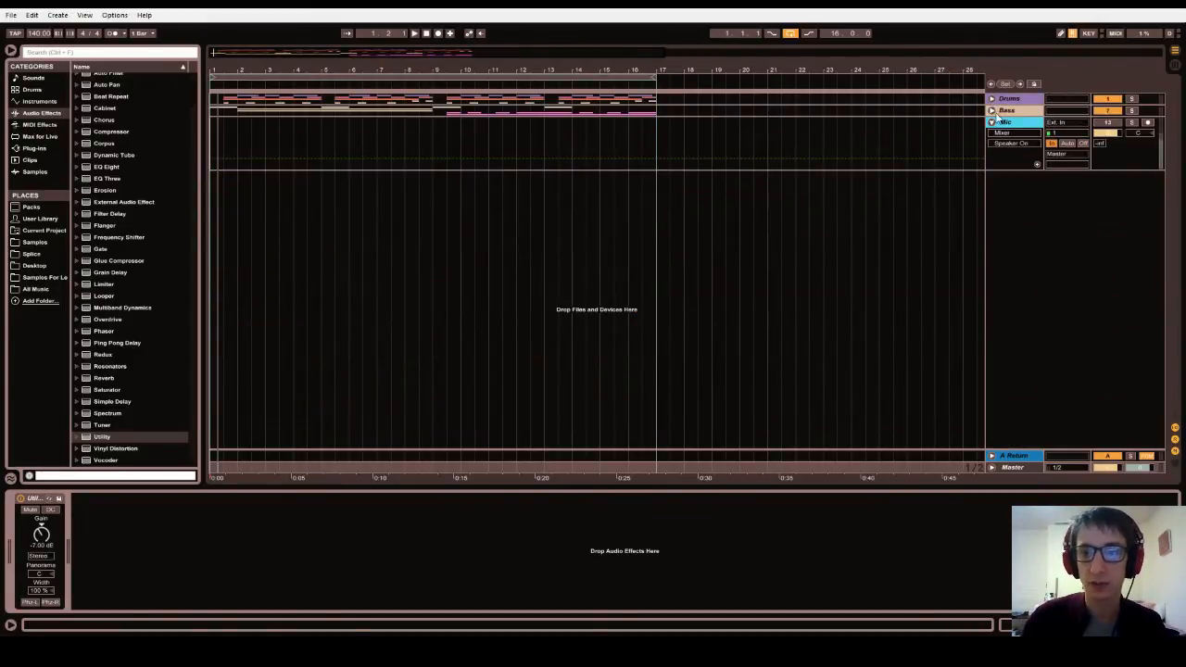
left_click(991, 110)
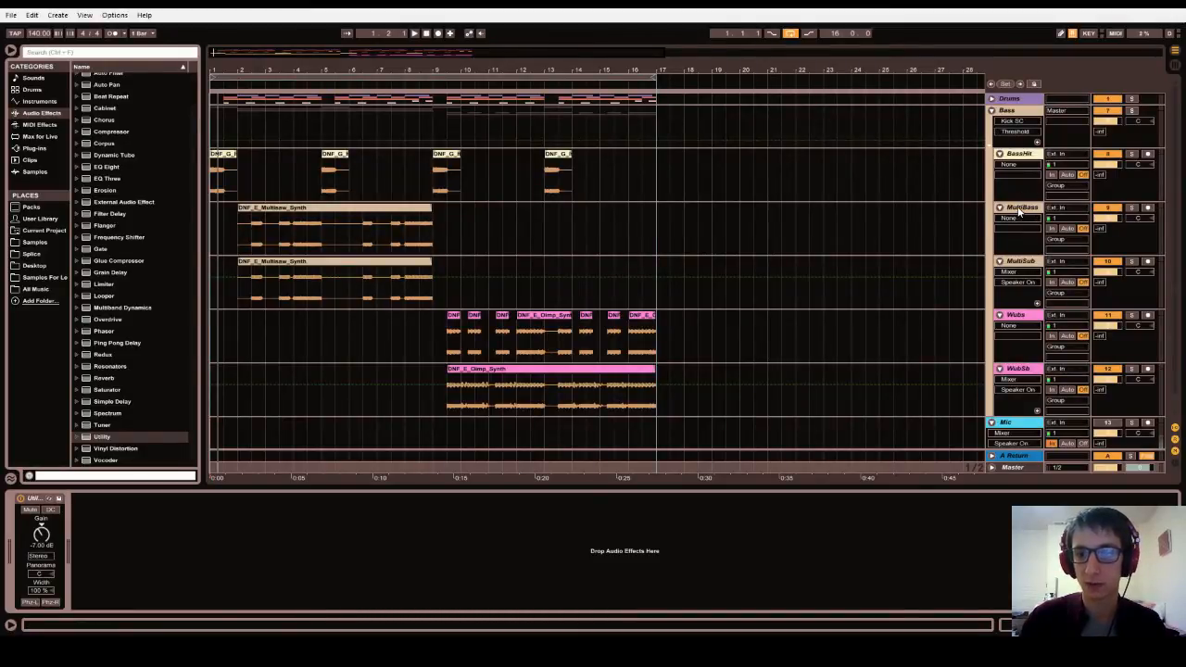
left_click(963, 226)
left_click(237, 227)
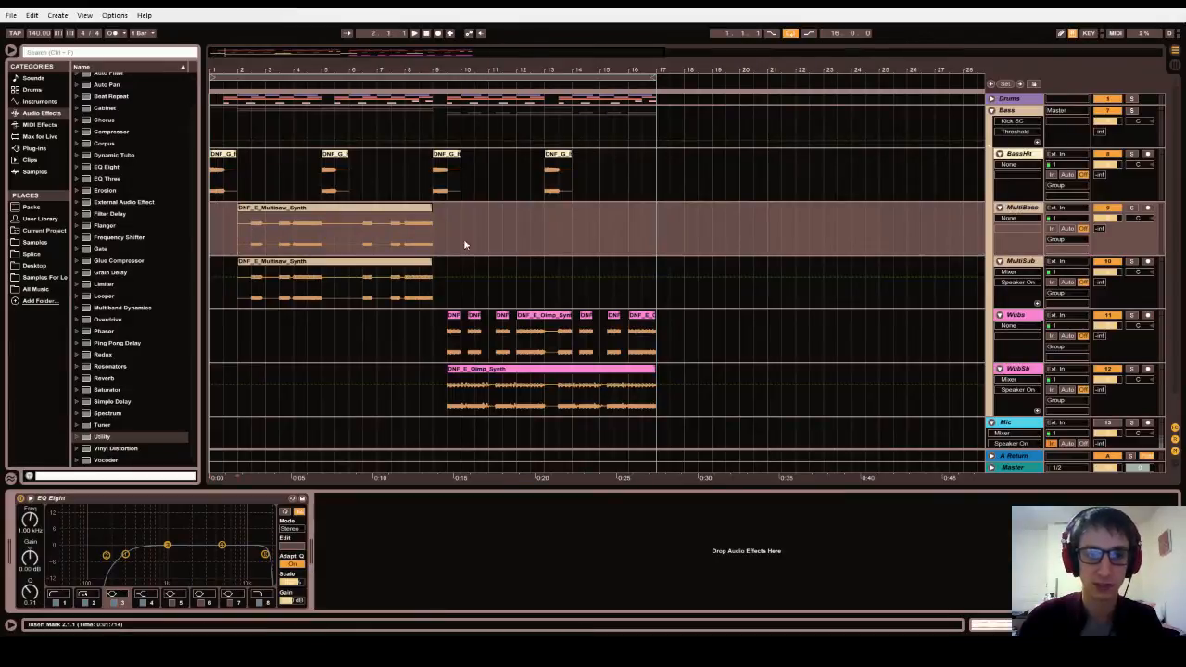
Solo BassHit briefly during playback, and solo the MultiBass track instead to audition its sound without added effects.
left_click(1130, 154)
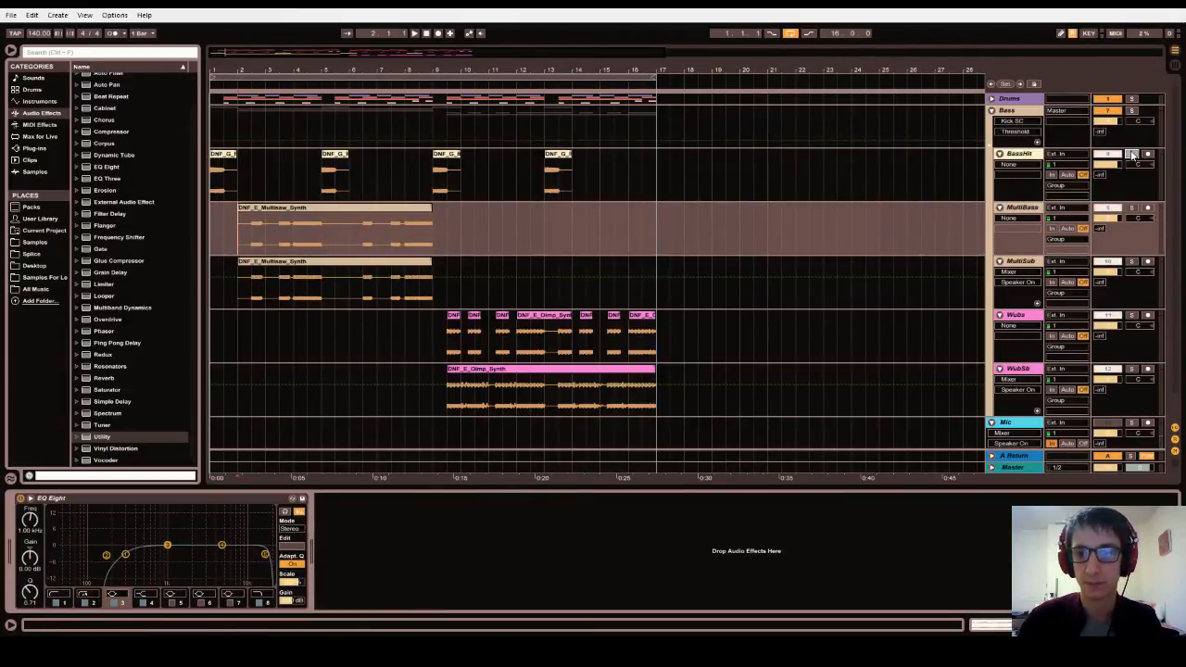
key("space")
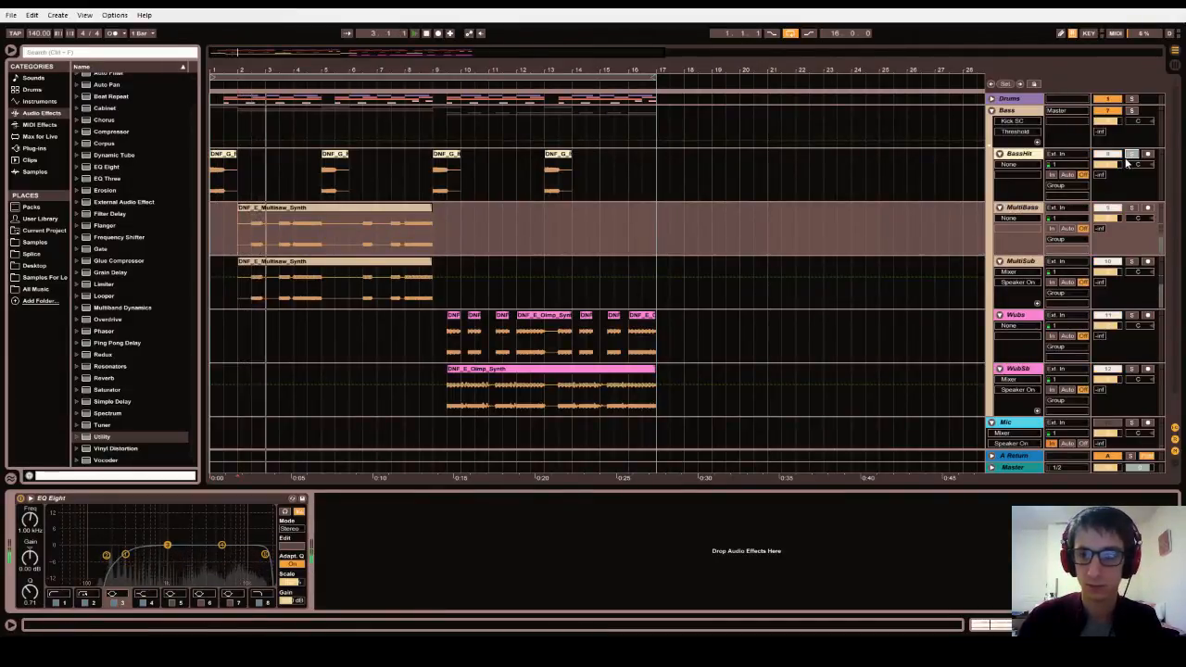
left_click(1131, 155)
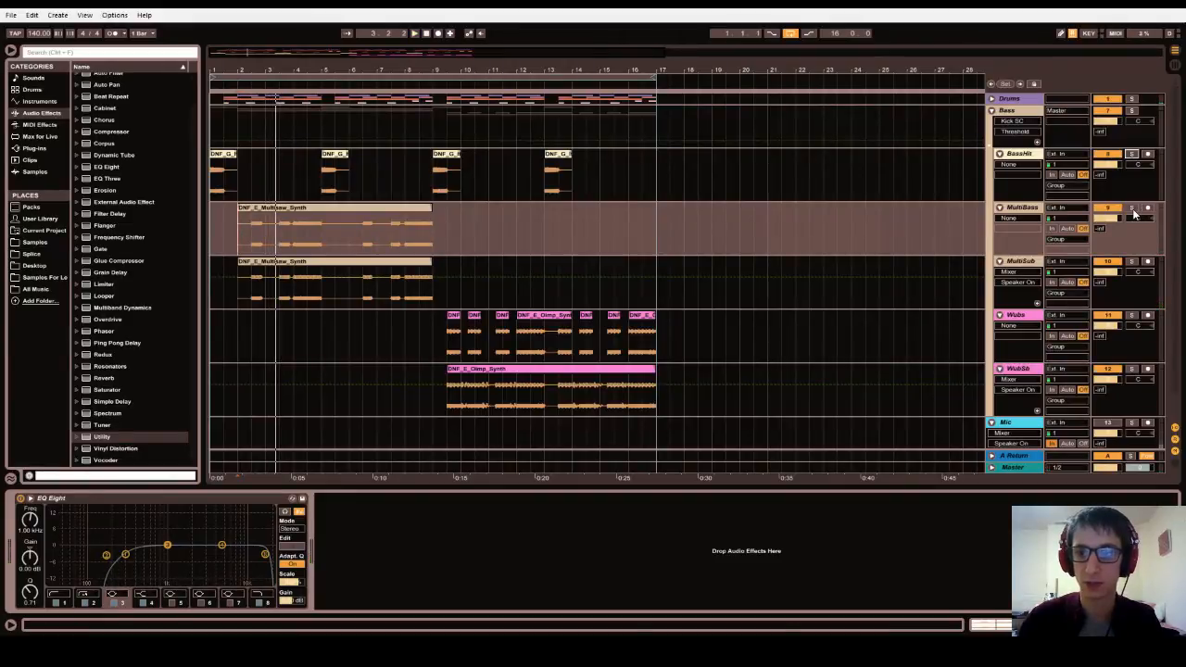
left_click(1133, 211)
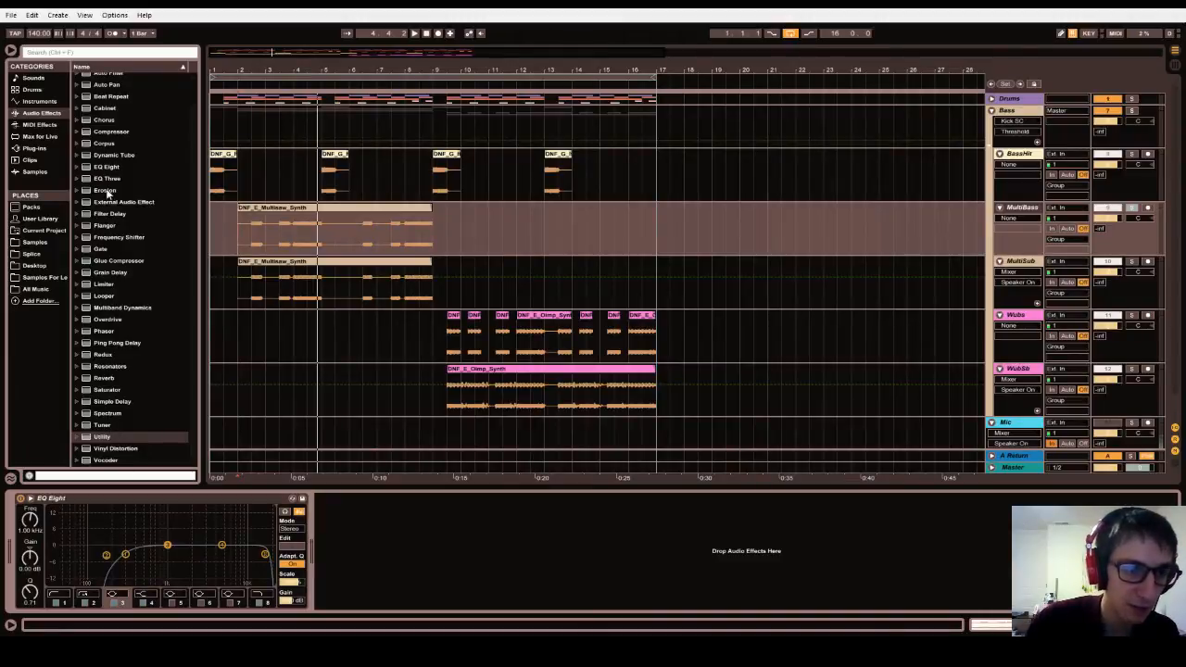
Add an Amp effect after EQ Eight on the MultiBass track and play it back at 100% Dry/Wet.
scroll(114, 116, "up", 2)
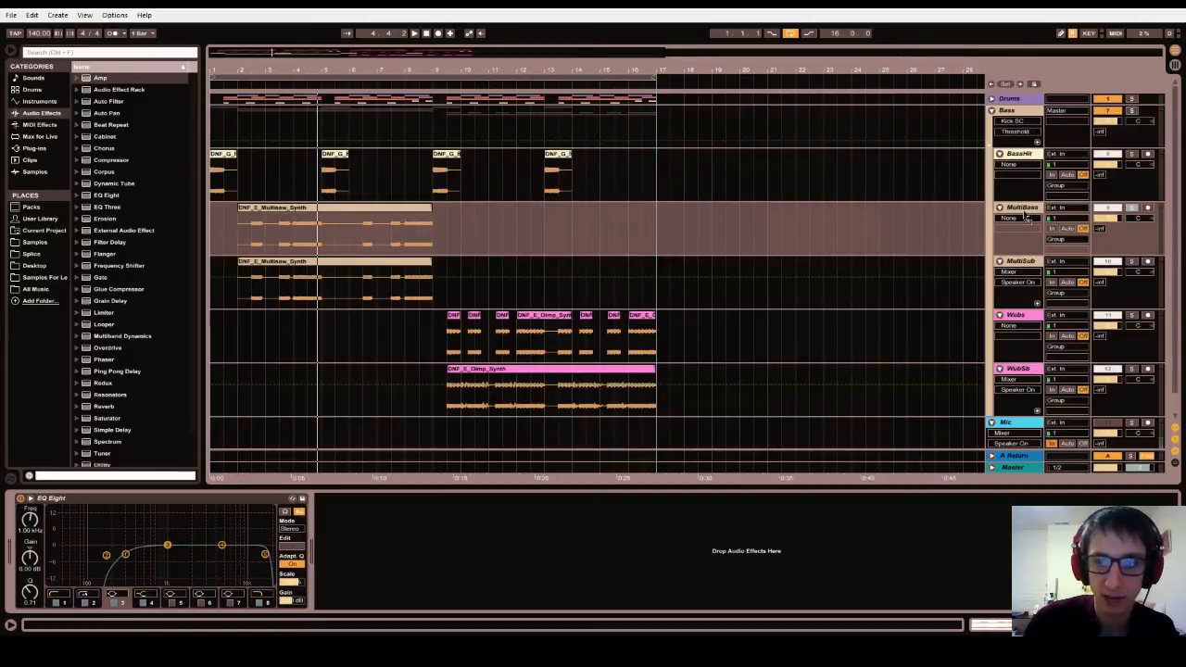
left_click_drag(1024, 215, 1025, 209)
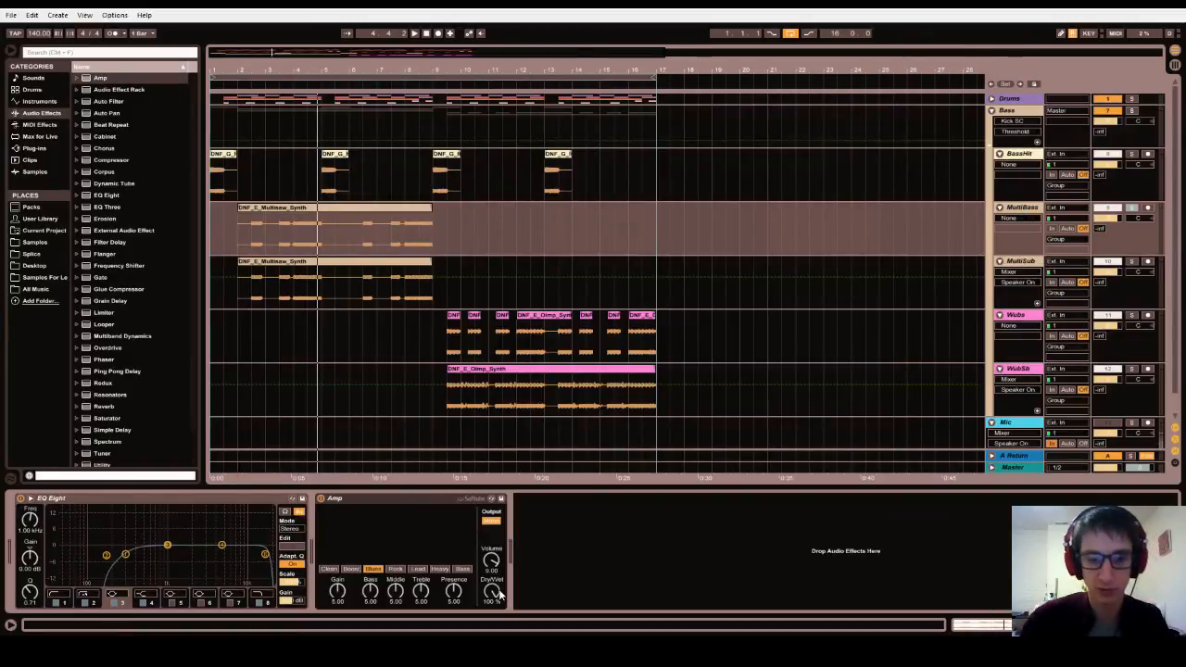
left_click(496, 596)
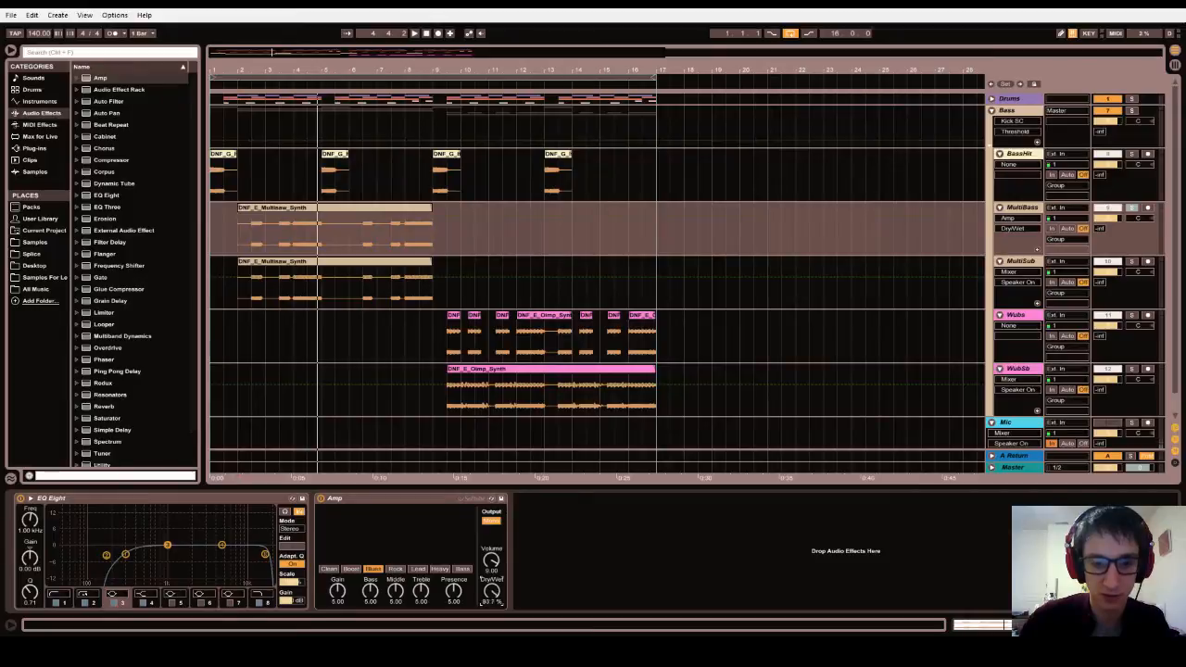
key("space")
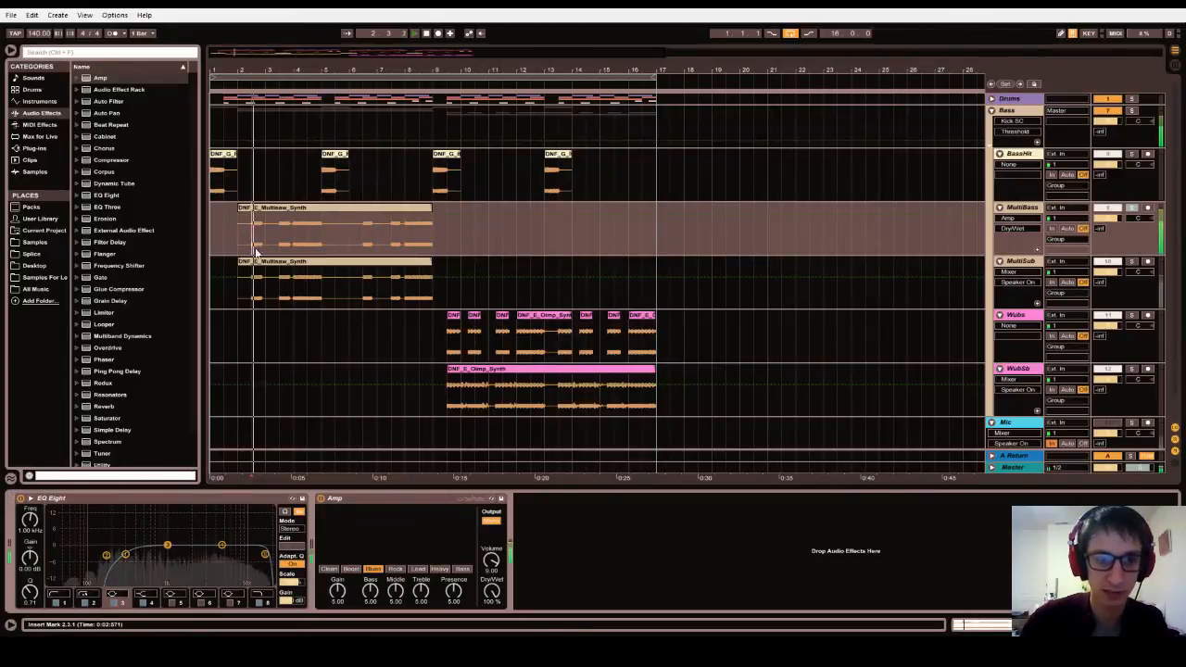
Set the Amp's Dry/Wet to 50% and to 25% on MultiBass, playing the track to compare the blends.
left_click(491, 602)
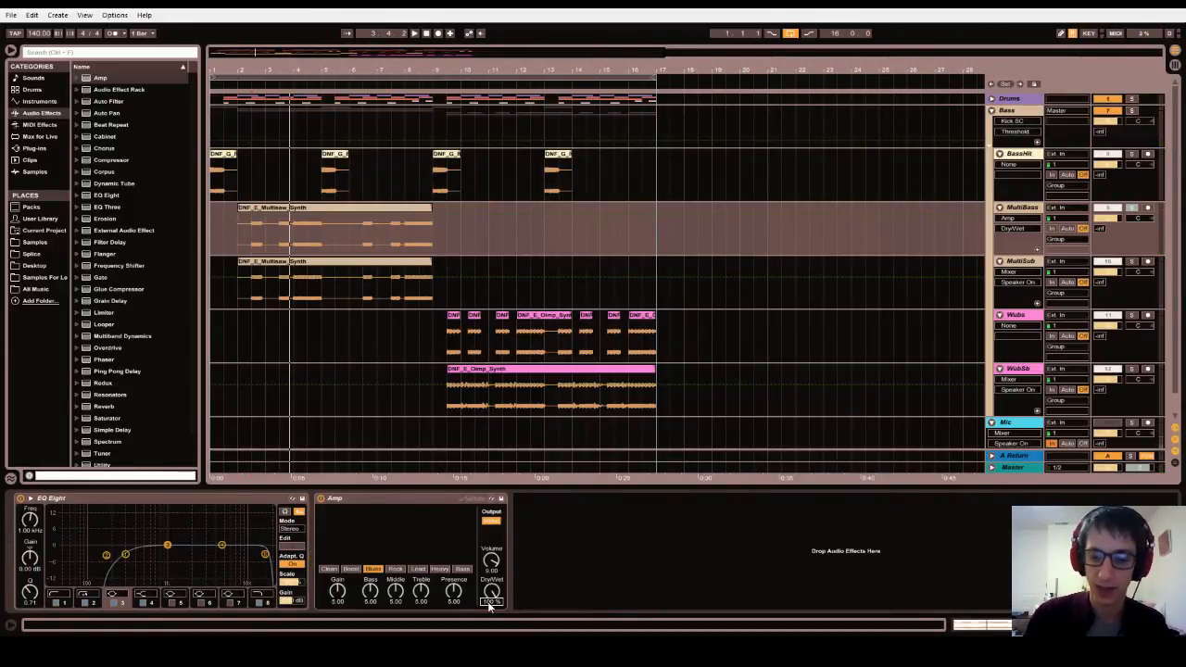
key("Return")
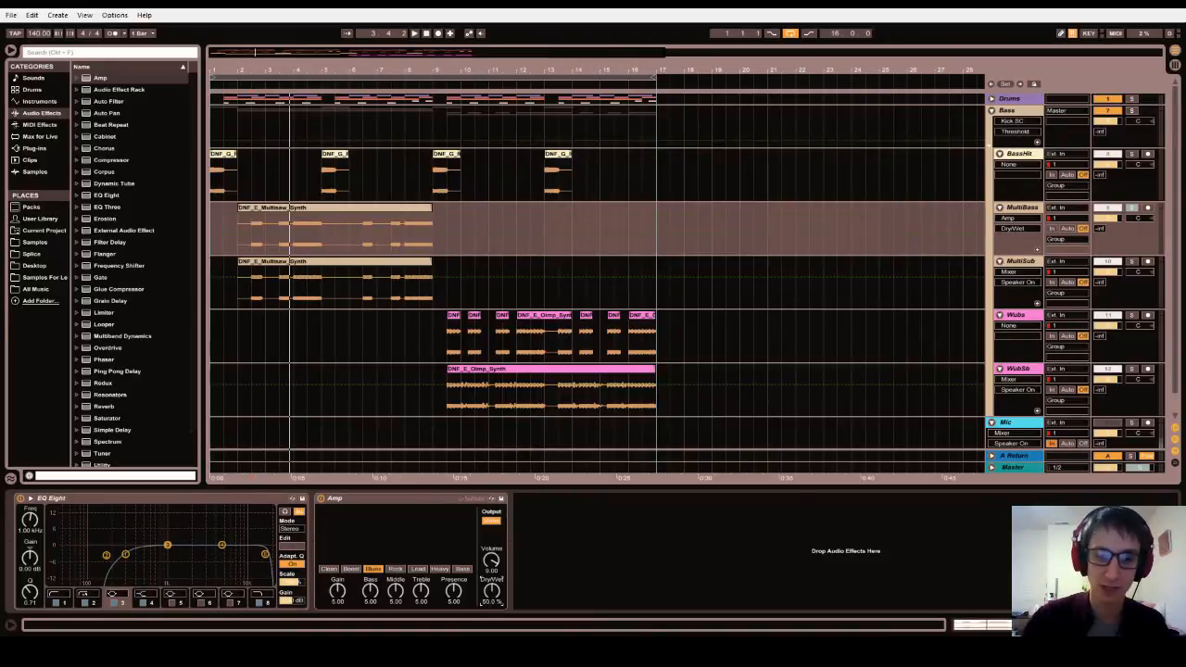
key("space")
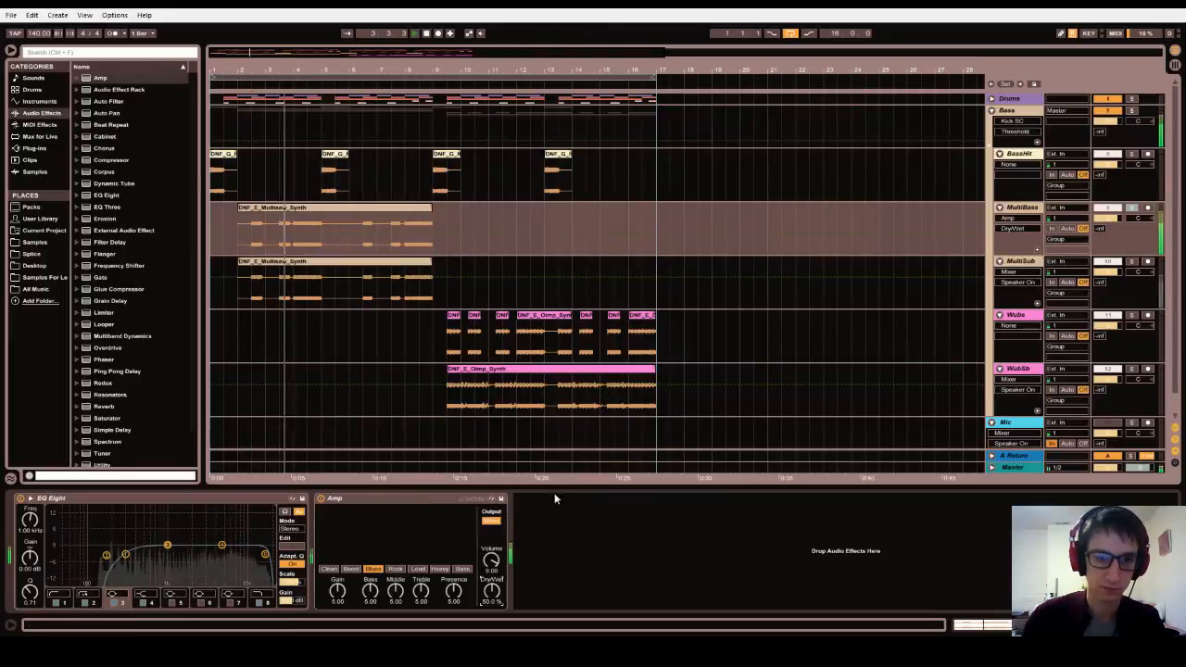
left_click_drag(491, 603, 491, 626)
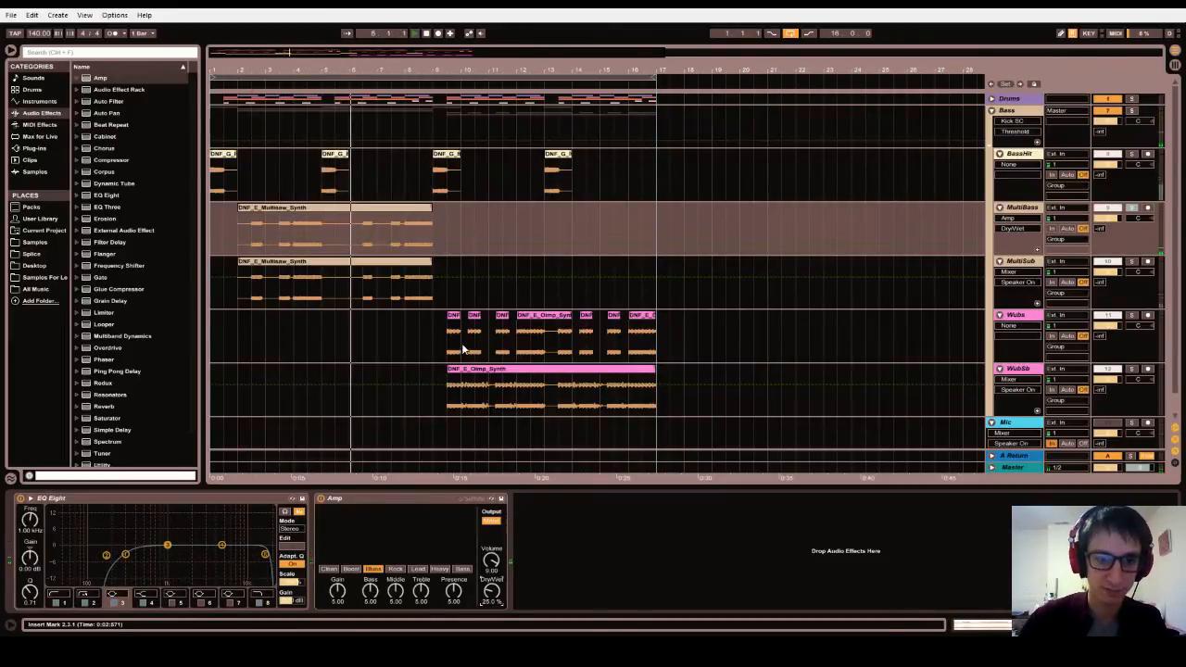
left_click(279, 230)
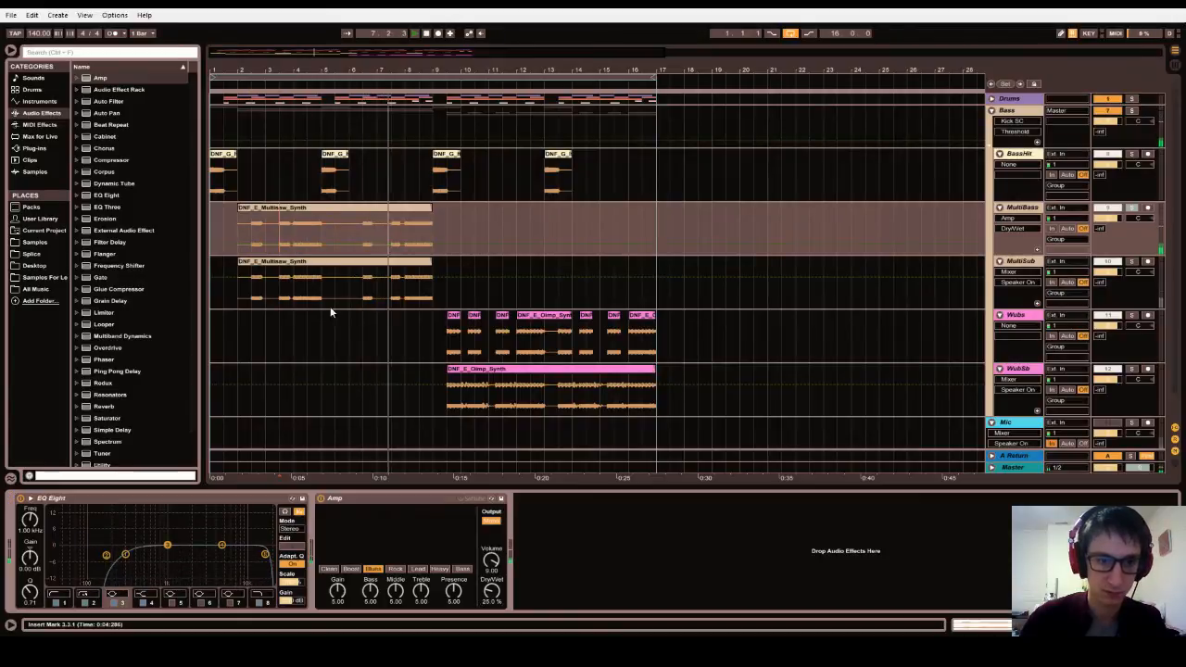
Bypass the Amp on MultiBass for comparison and delete the device from the track.
left_click(321, 498)
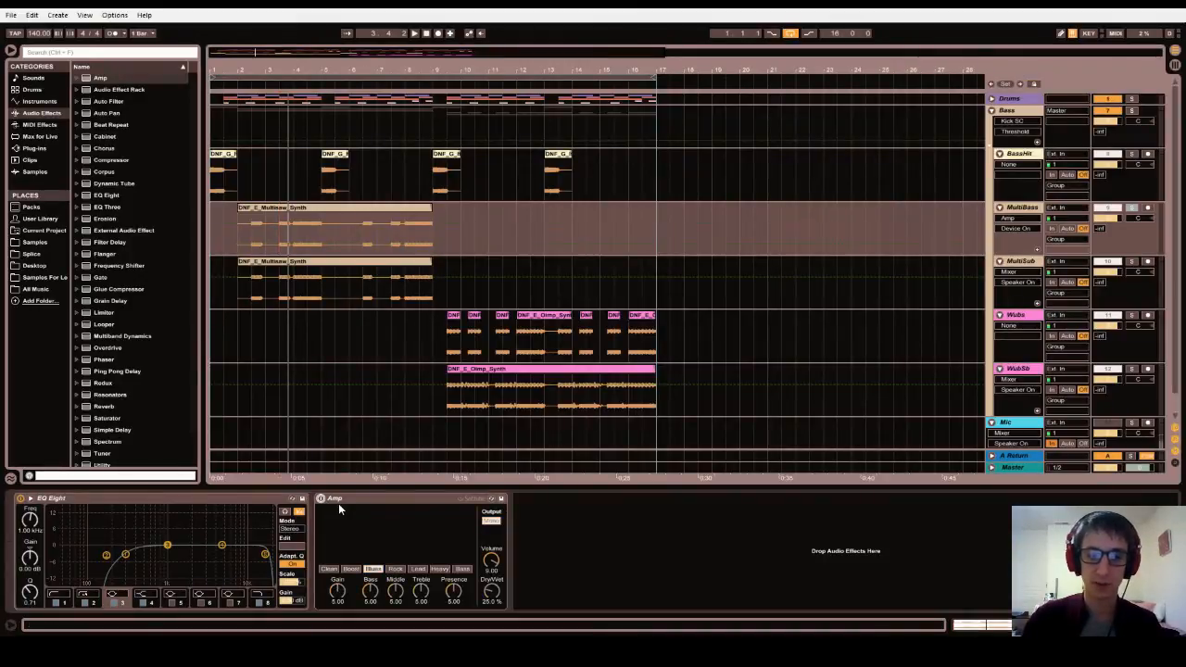
left_click(336, 499)
key("Delete")
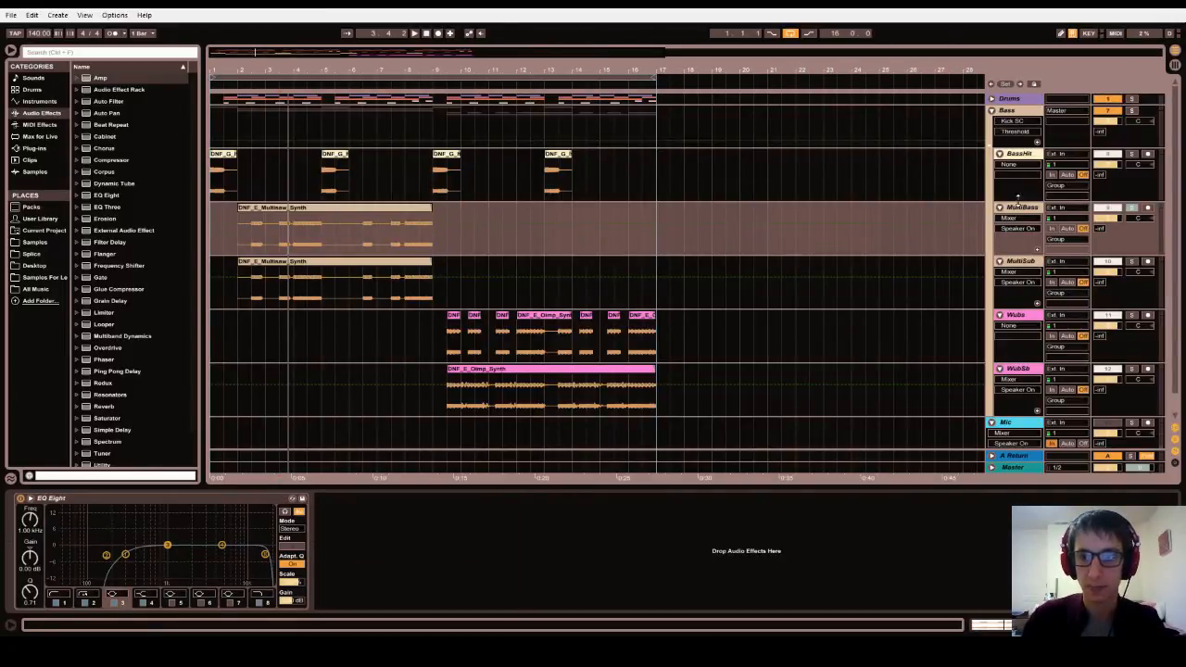
Add an Amp effect at 100% Dry/Wet to return track A.
left_click(1014, 458)
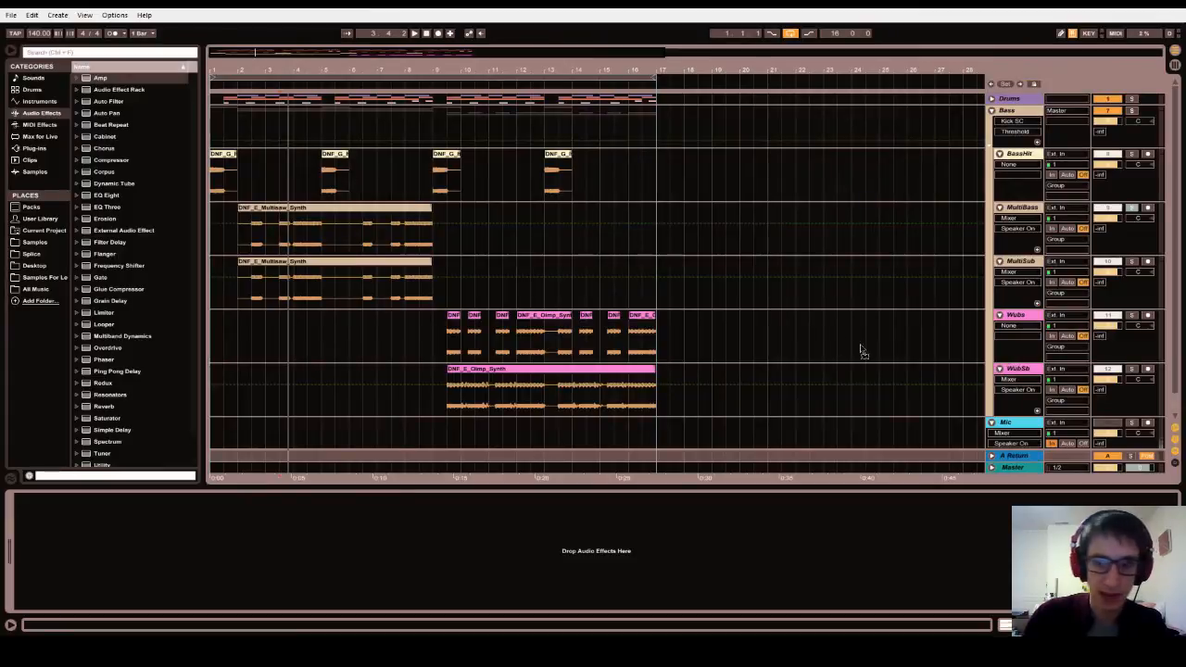
scroll(964, 408, "down", 2)
scroll(1019, 435, "down", 1)
left_click(1016, 456)
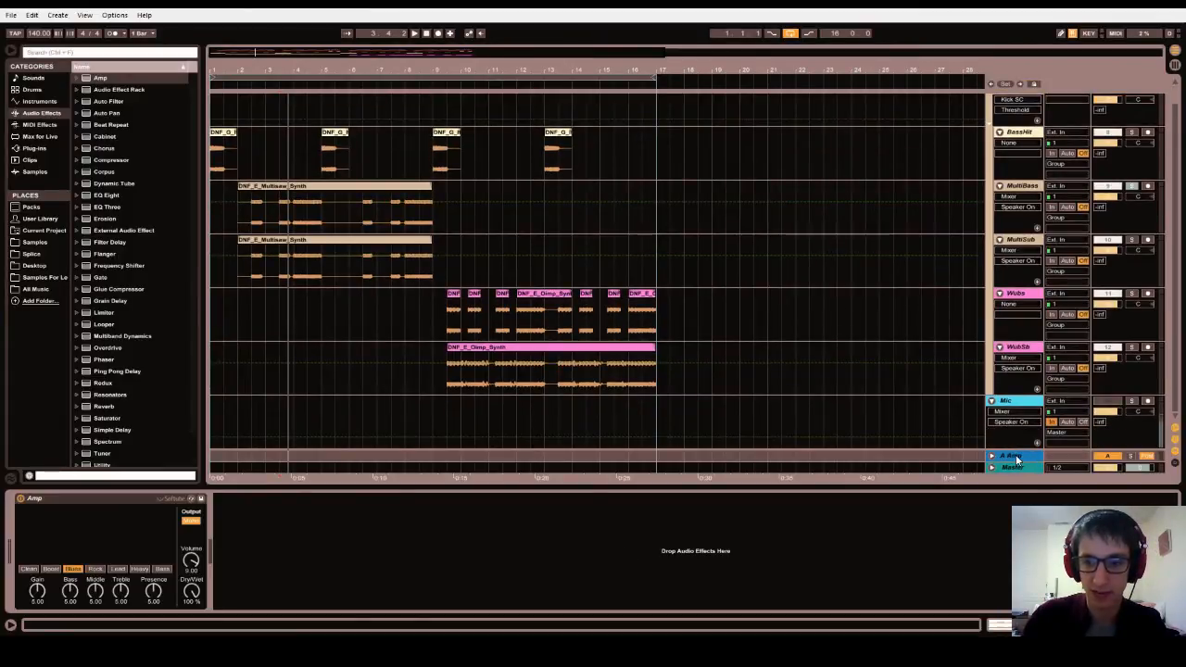
Switch to Session View and raise the MultiBass track's send A to 0 dB.
key("Tab")
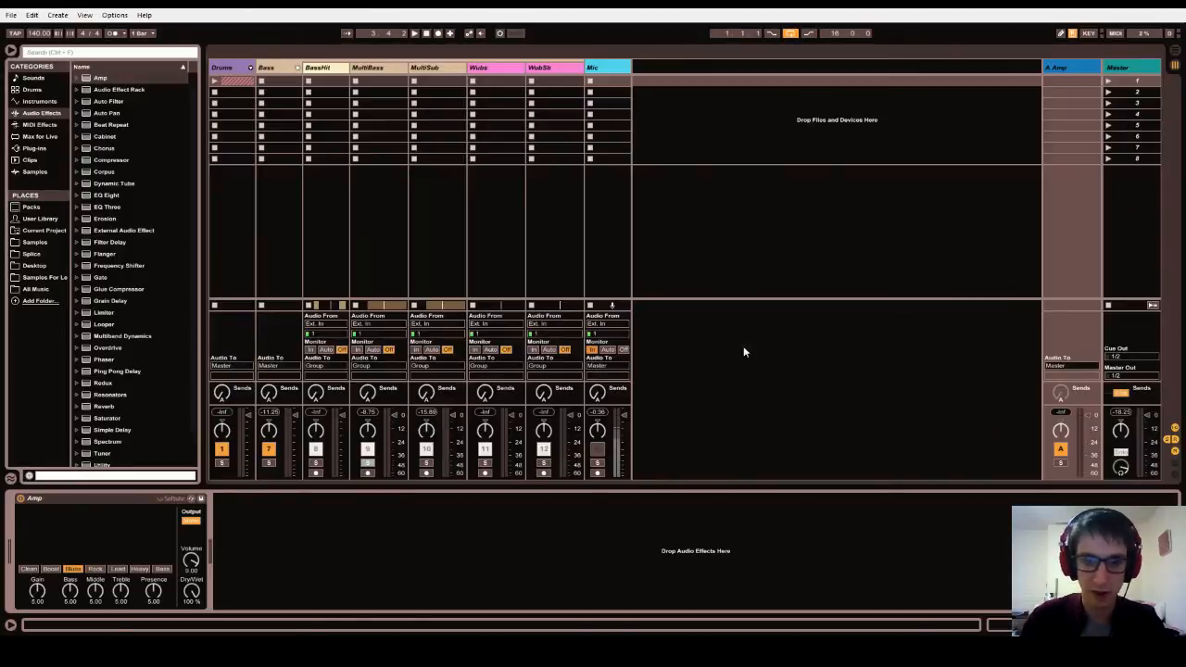
left_click(368, 68)
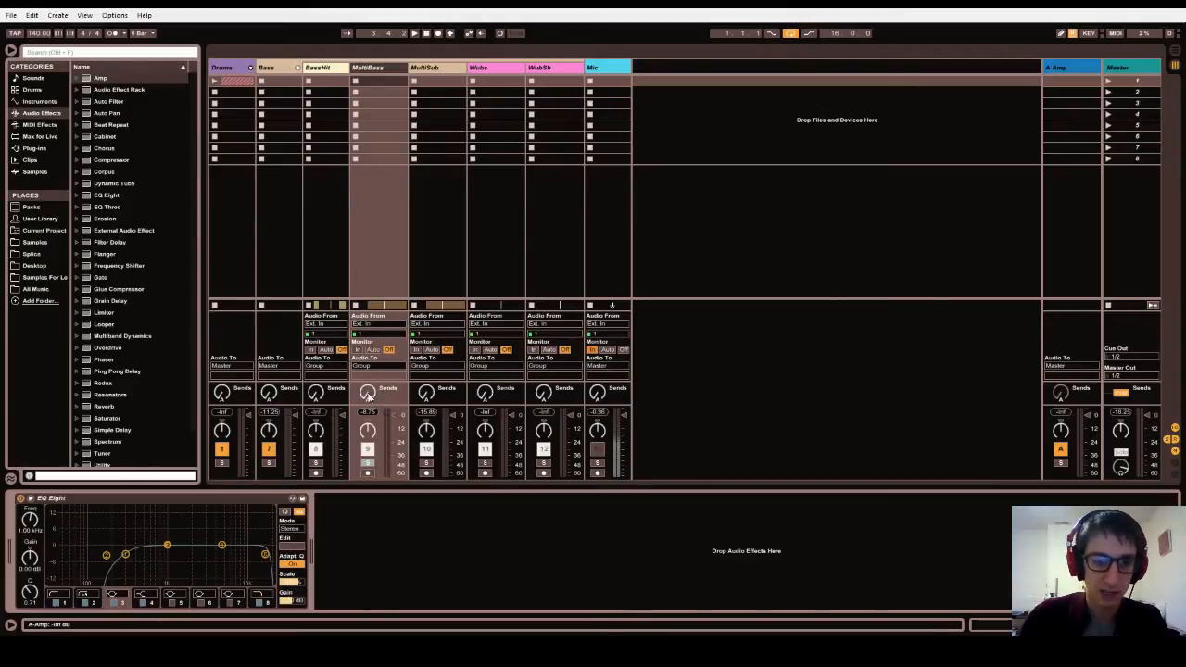
left_click_drag(369, 397, 369, 304)
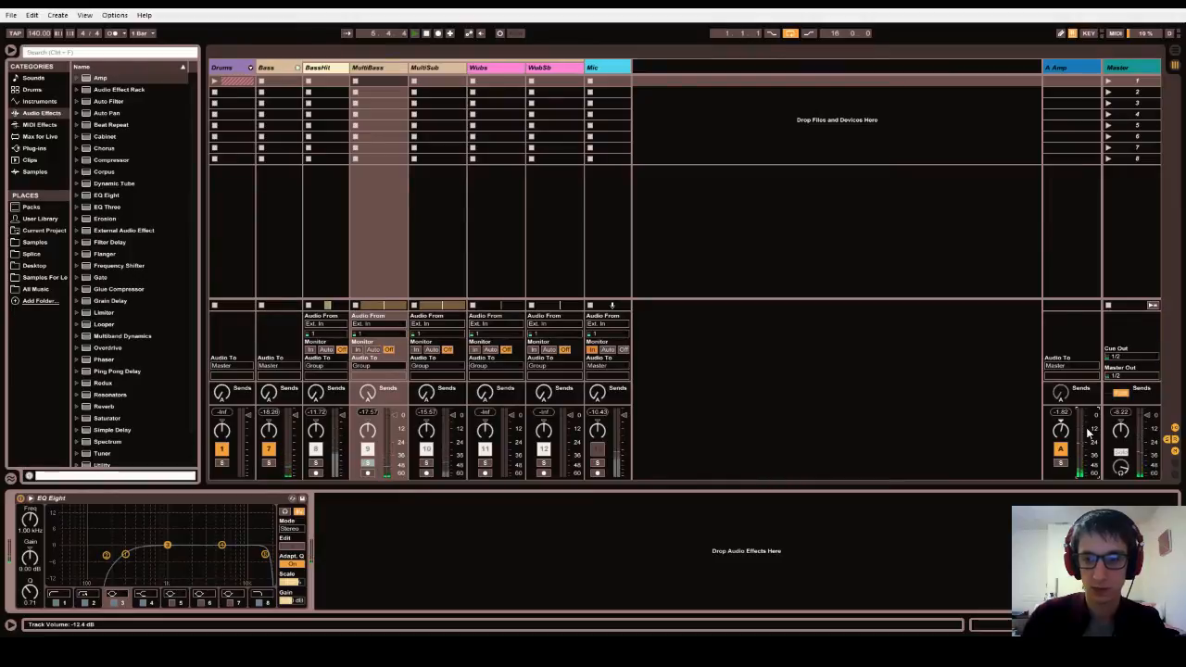
Solo the A Amp return to hear the distorted signal alone, unsolo it to hear the full mix, and stop playback.
left_click(1062, 462)
key("space")
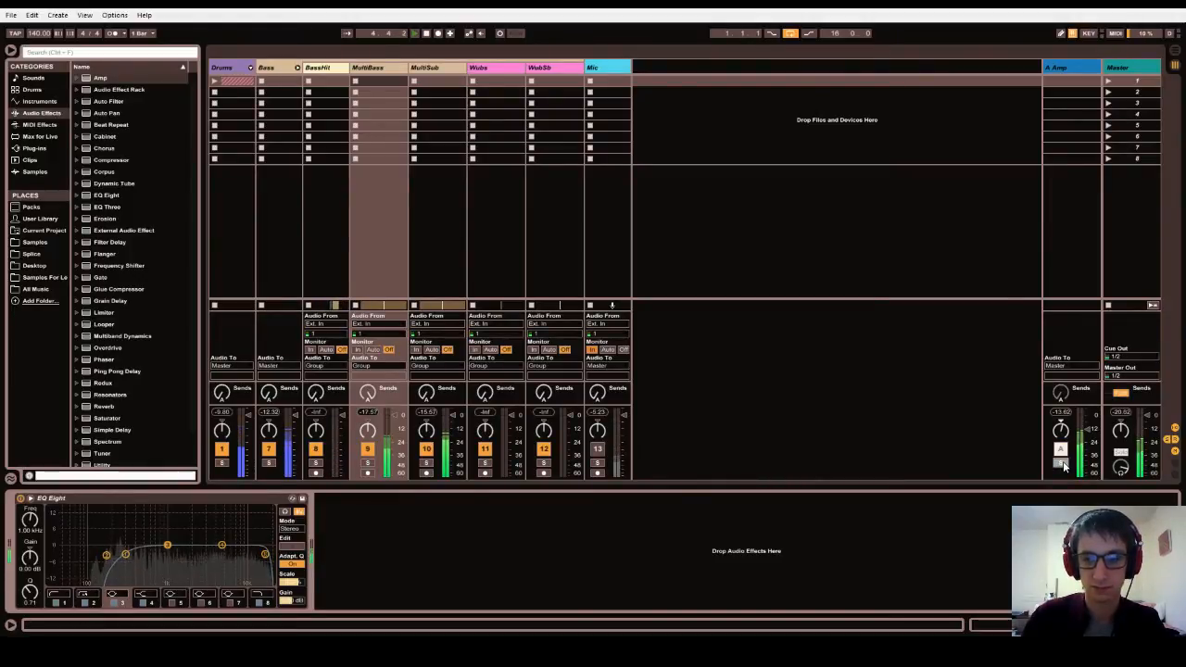
left_click(1062, 462)
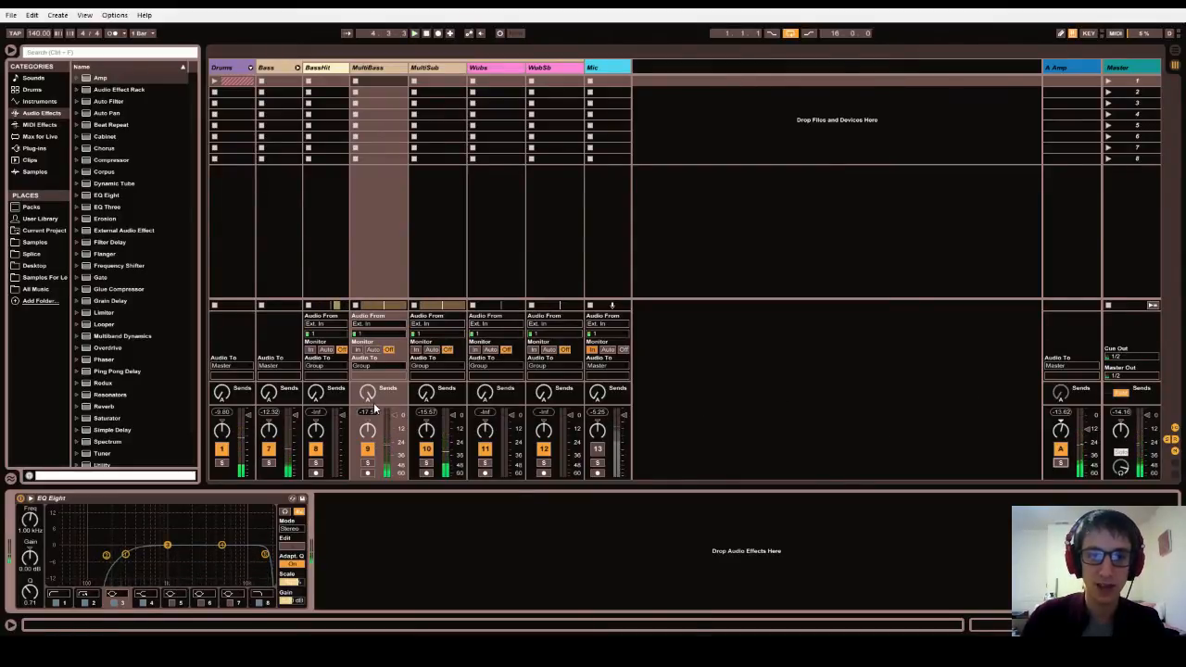
key("space")
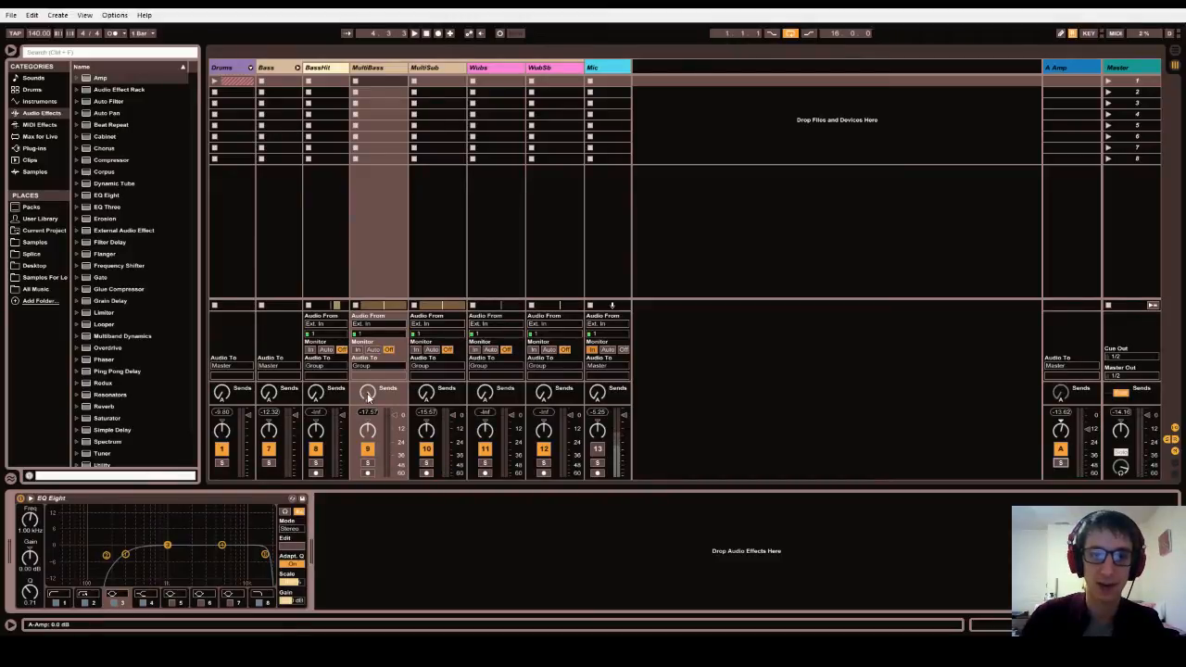
Lower the MultiBass track's send A in stages to -inf dB while auditioning the mix.
left_click_drag(367, 397, 368, 402)
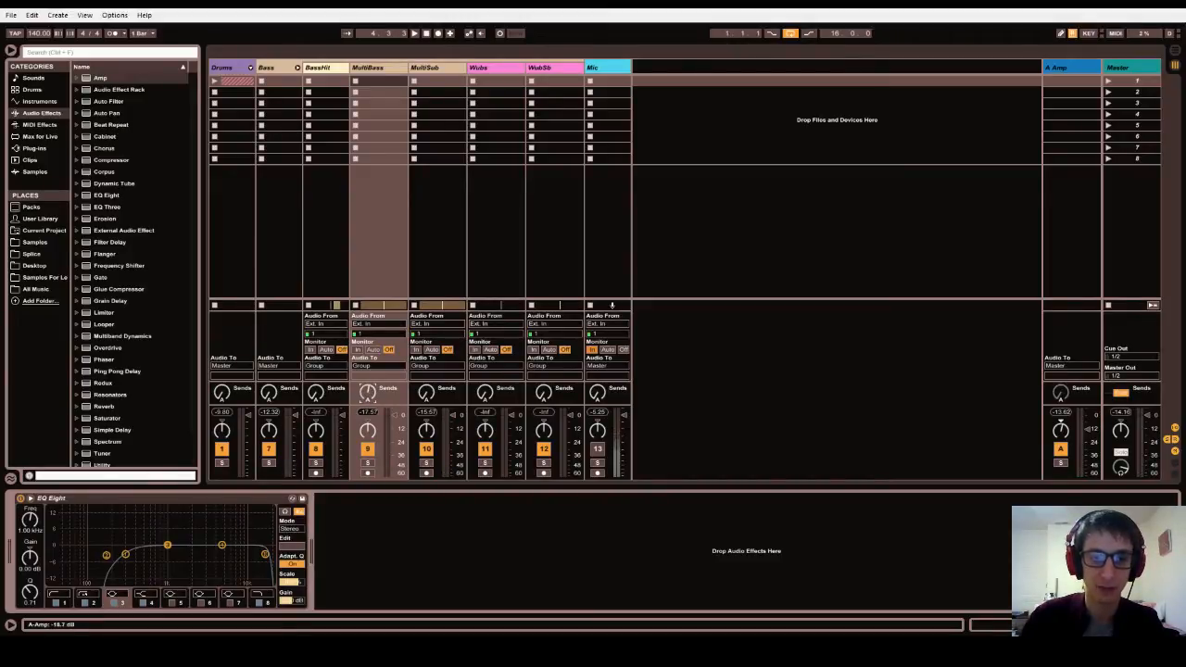
key("space")
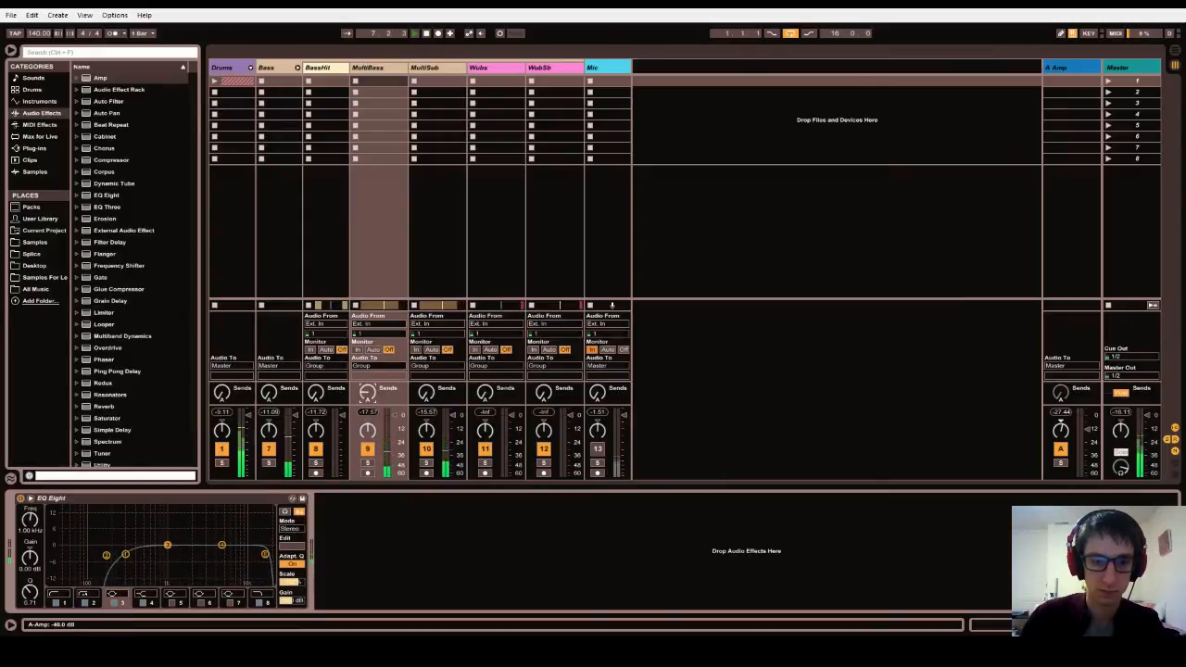
mouse_move(368, 393)
left_mouse_down()
mouse_move(368, 334)
mouse_move(368, 398)
left_mouse_up()
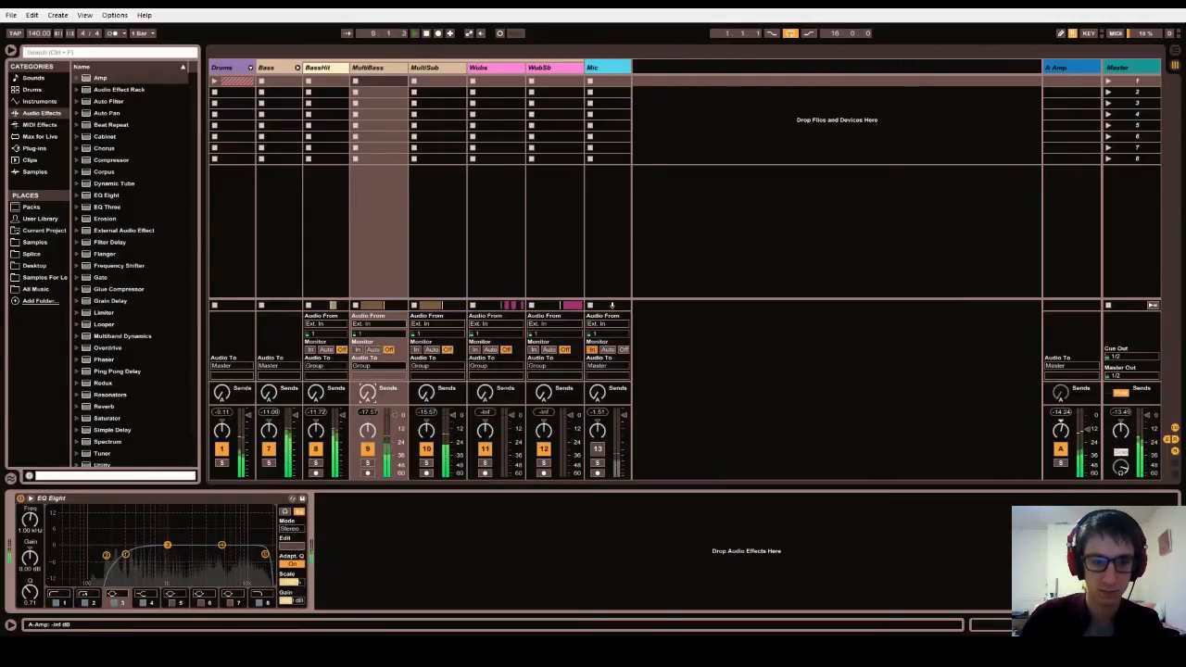
Delete the A Amp return track and select the BassHit track.
left_click(1068, 69)
key("Delete")
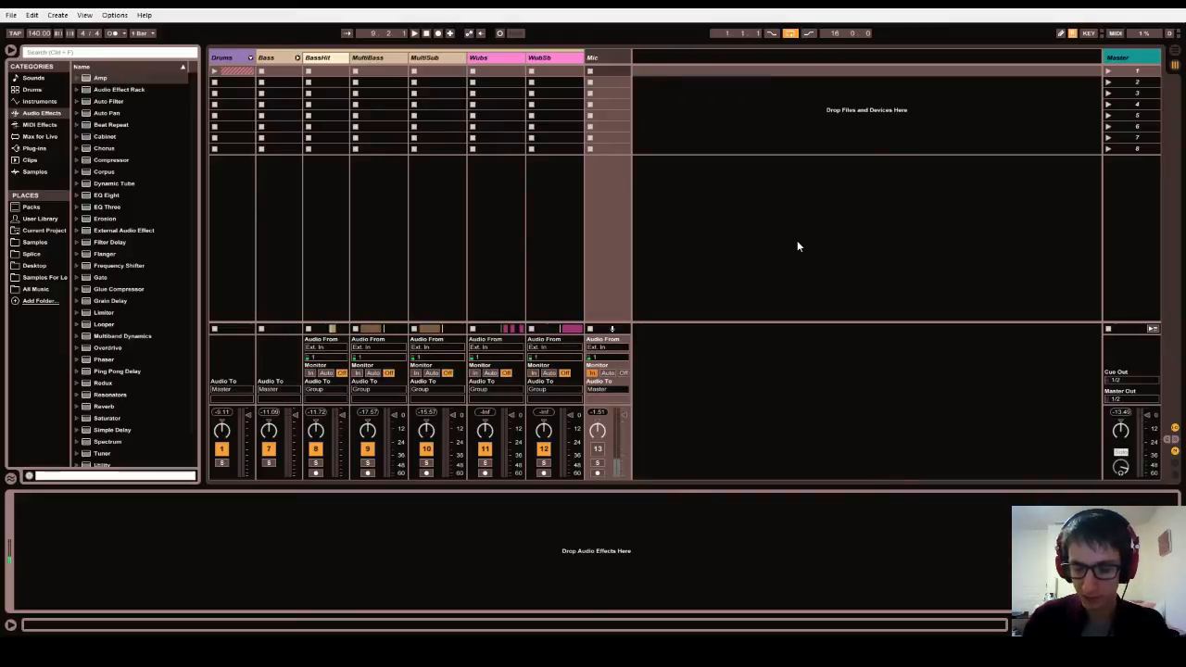
left_click(341, 71)
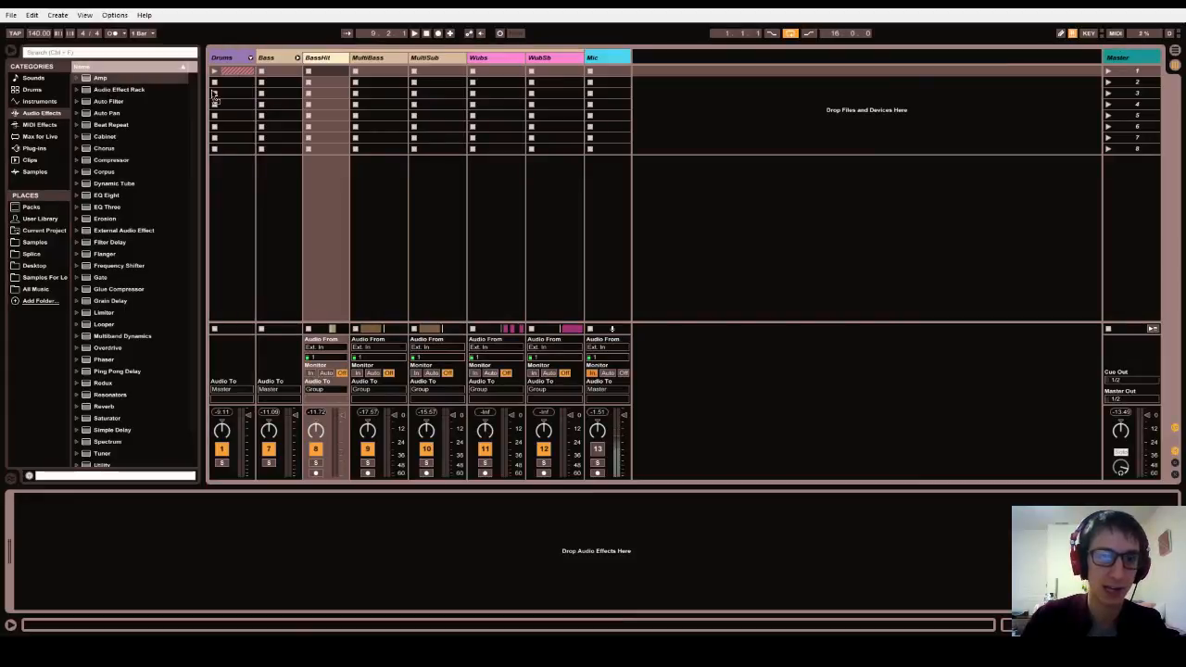
Group a new Amp on the MultiBass track into an Audio Effect Rack and show the rack's chain list.
left_click(371, 59)
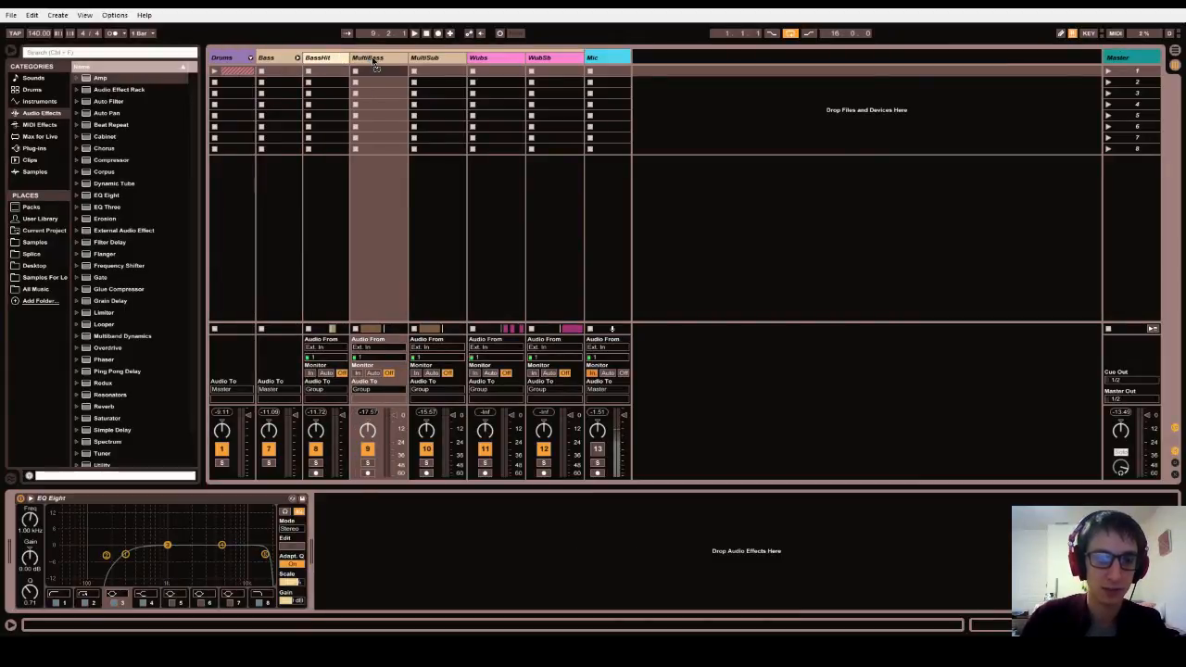
left_click_drag(372, 59, 373, 60)
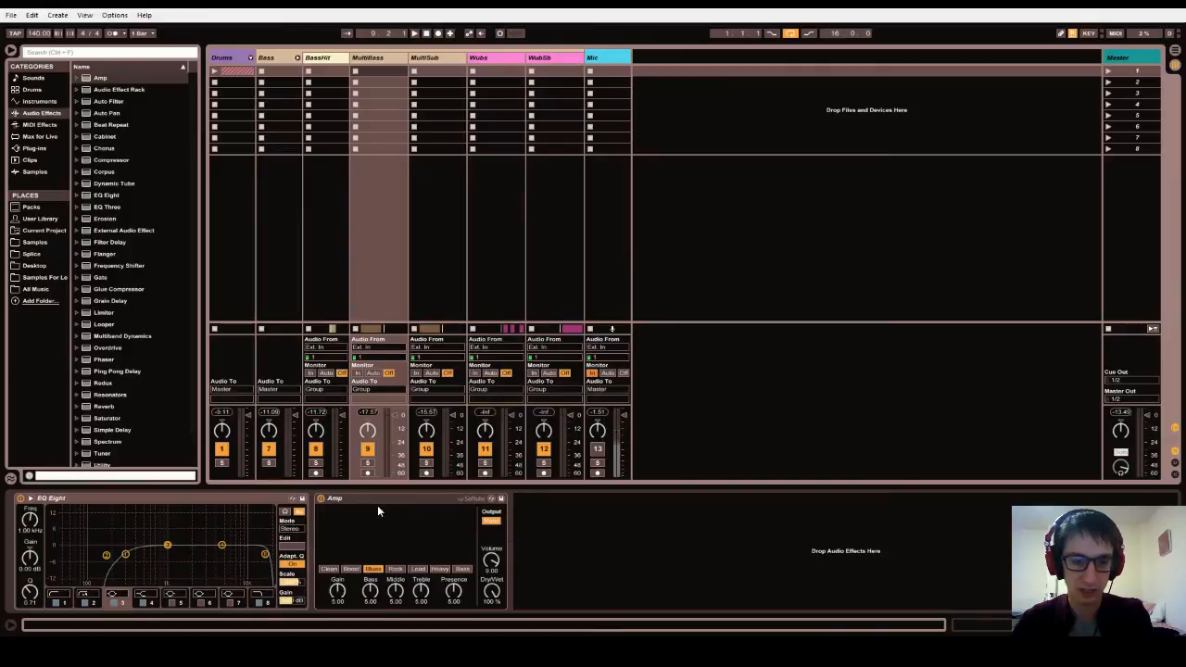
key("ctrl+g")
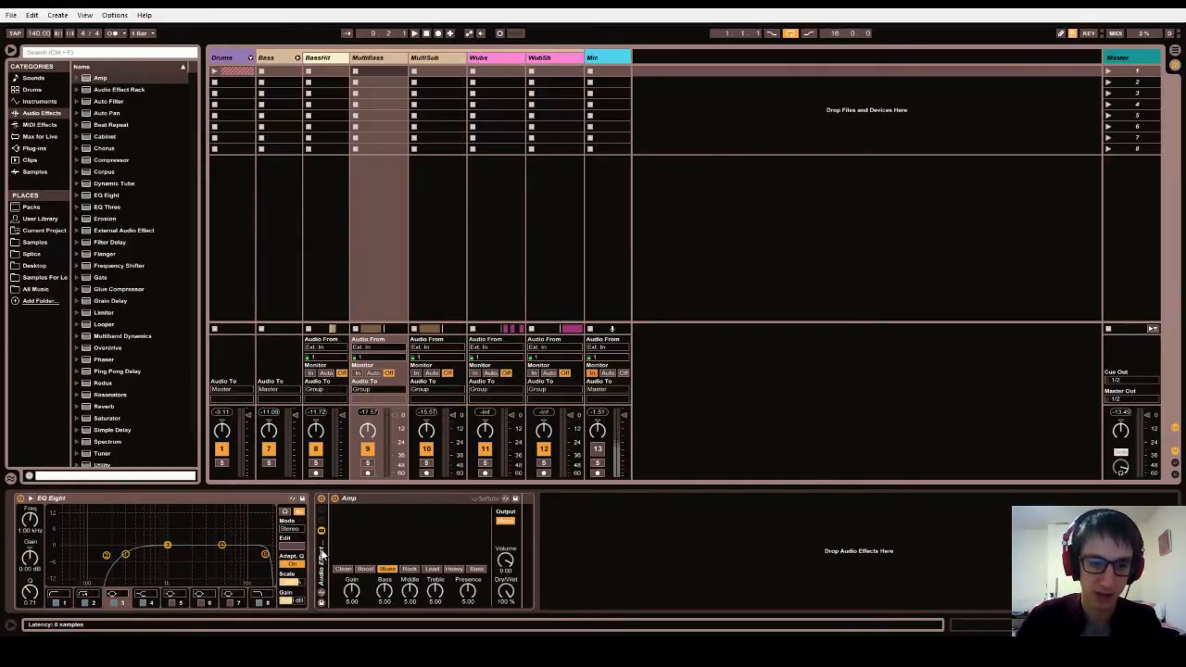
left_click(321, 511)
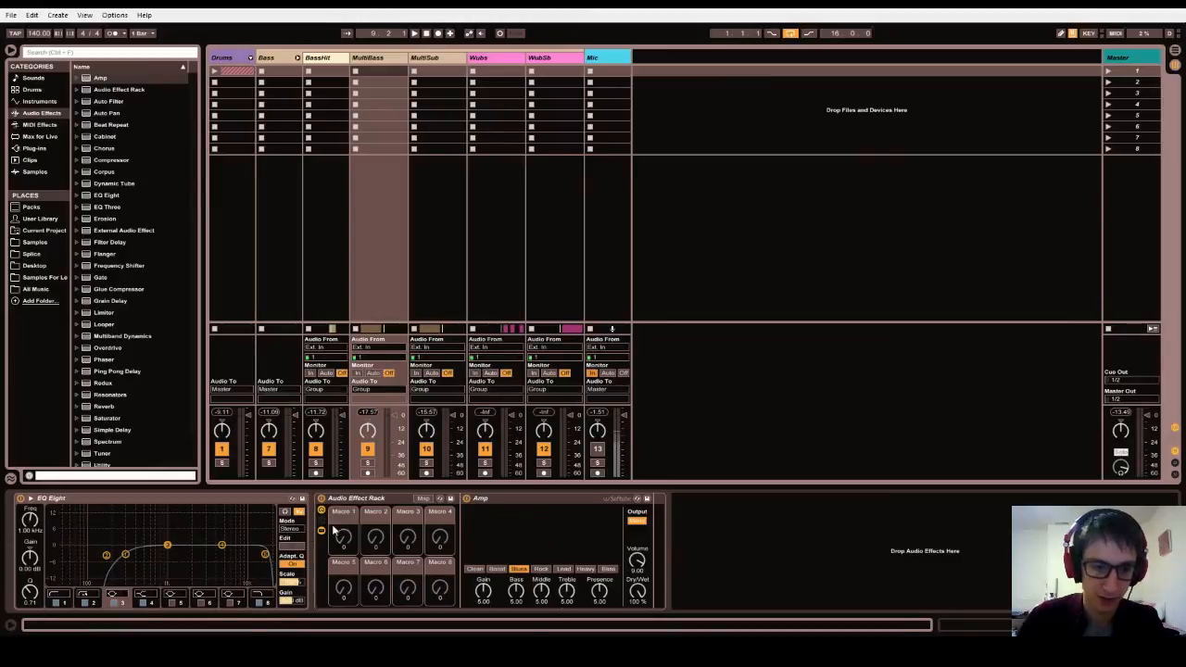
left_click(321, 511)
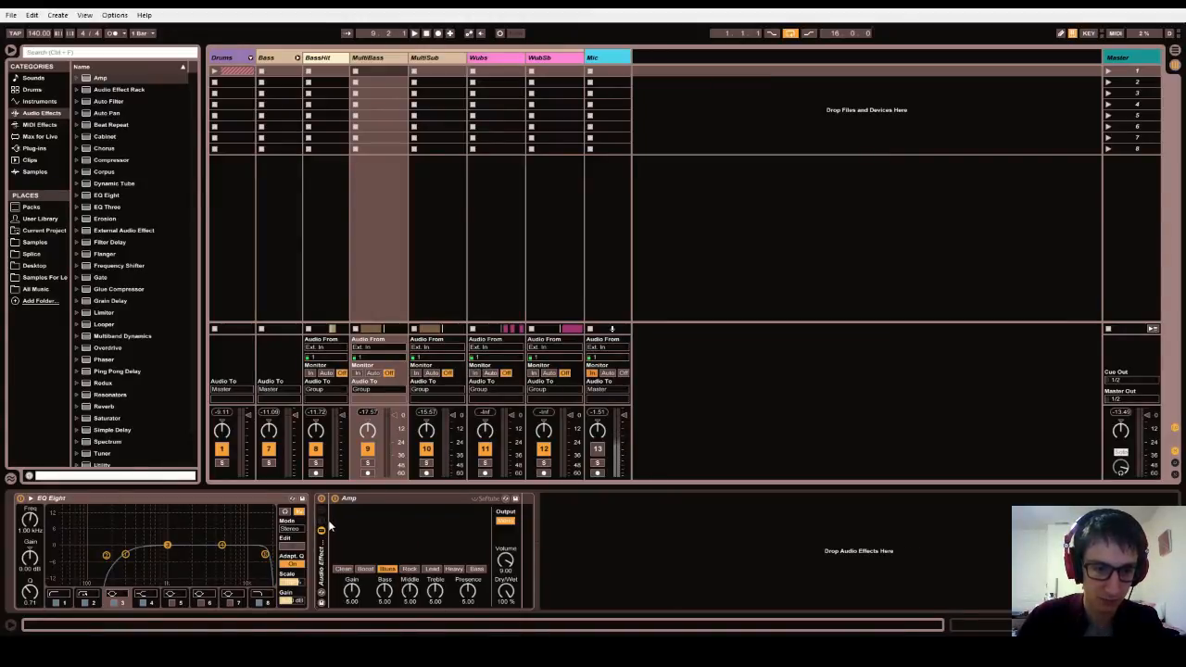
left_click(321, 529)
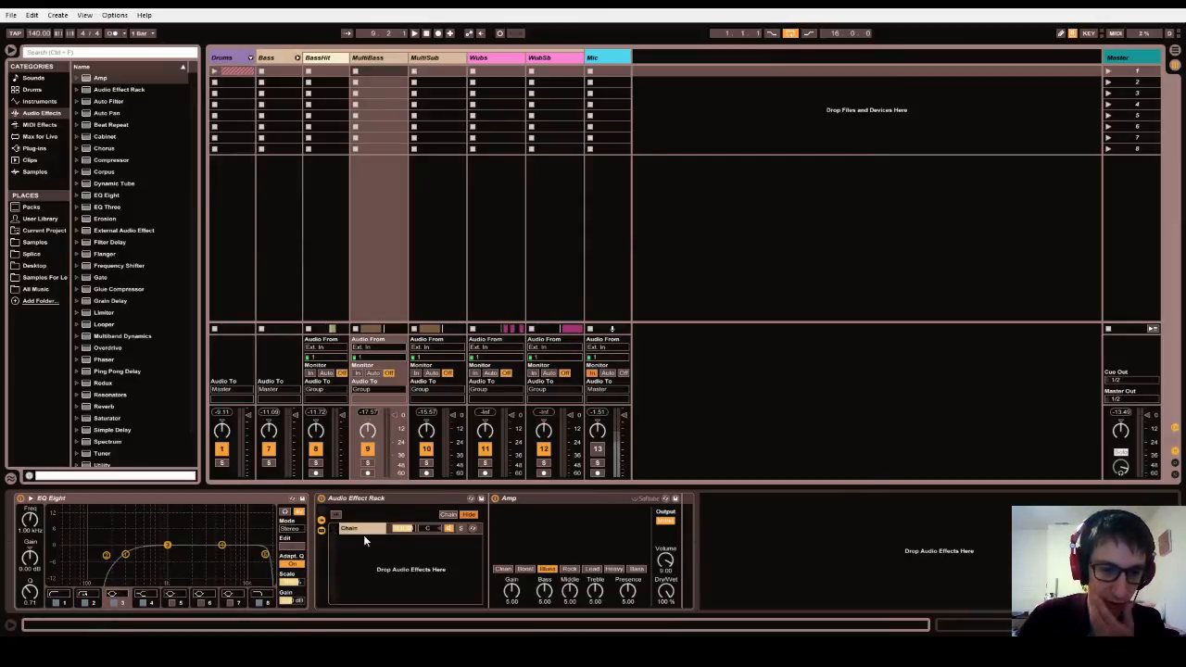
Duplicate the chain in the MultiBass Audio Effect Rack.
left_click(363, 532)
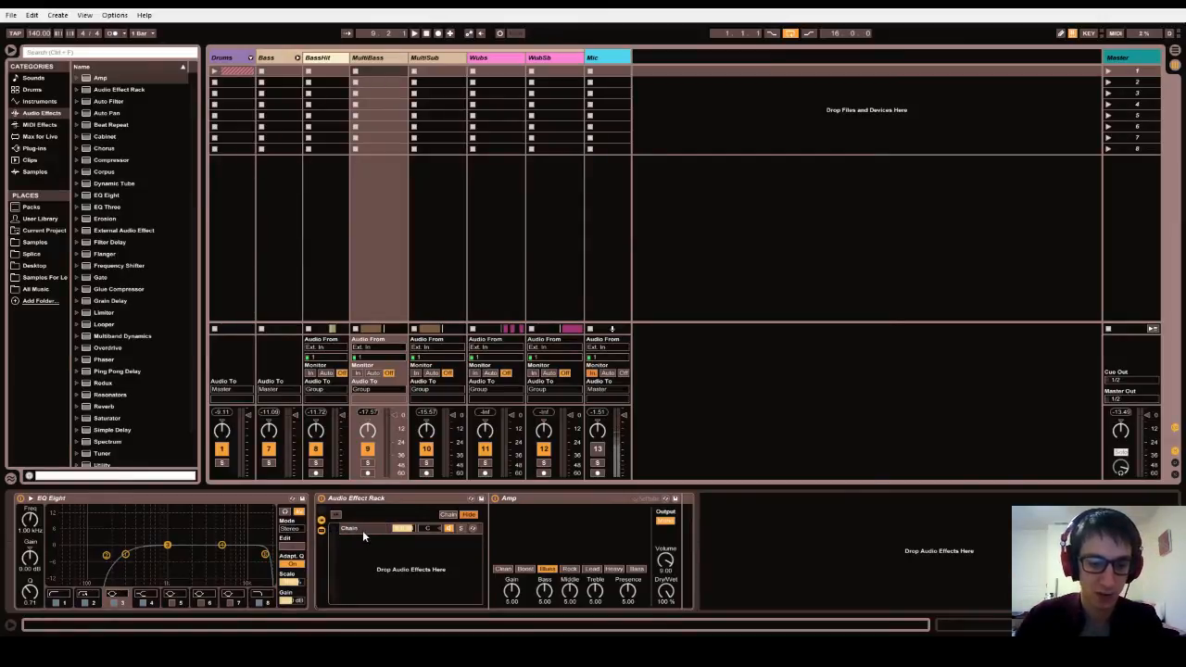
key("ctrl+d")
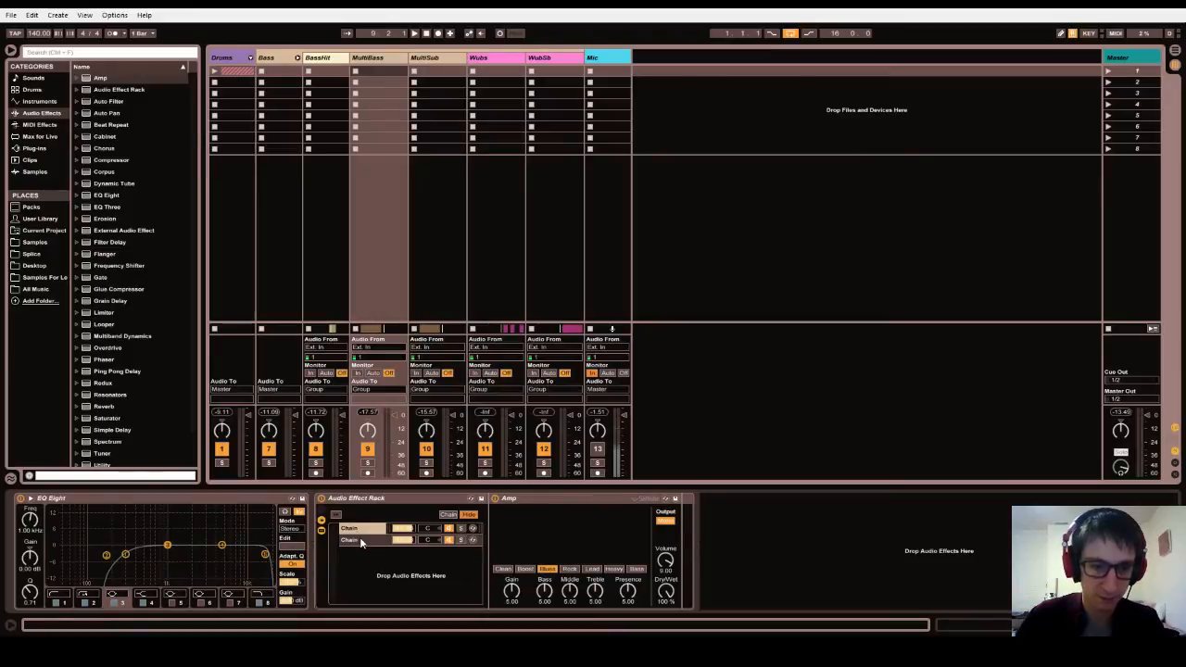
left_click(357, 530)
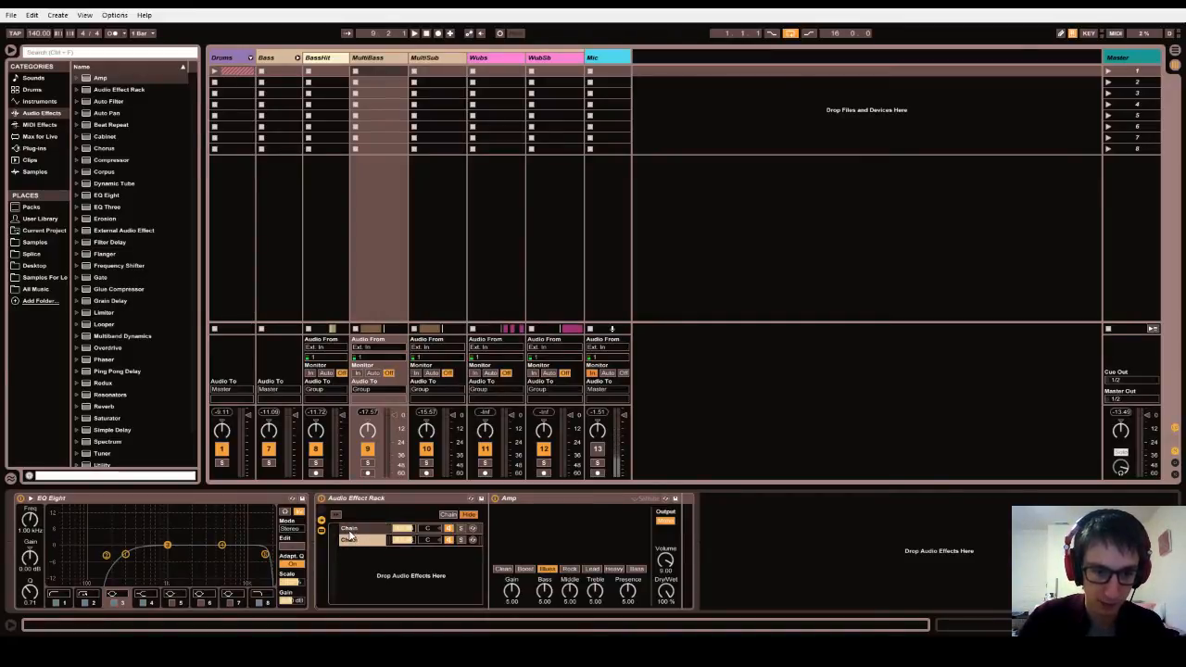
left_click(359, 532)
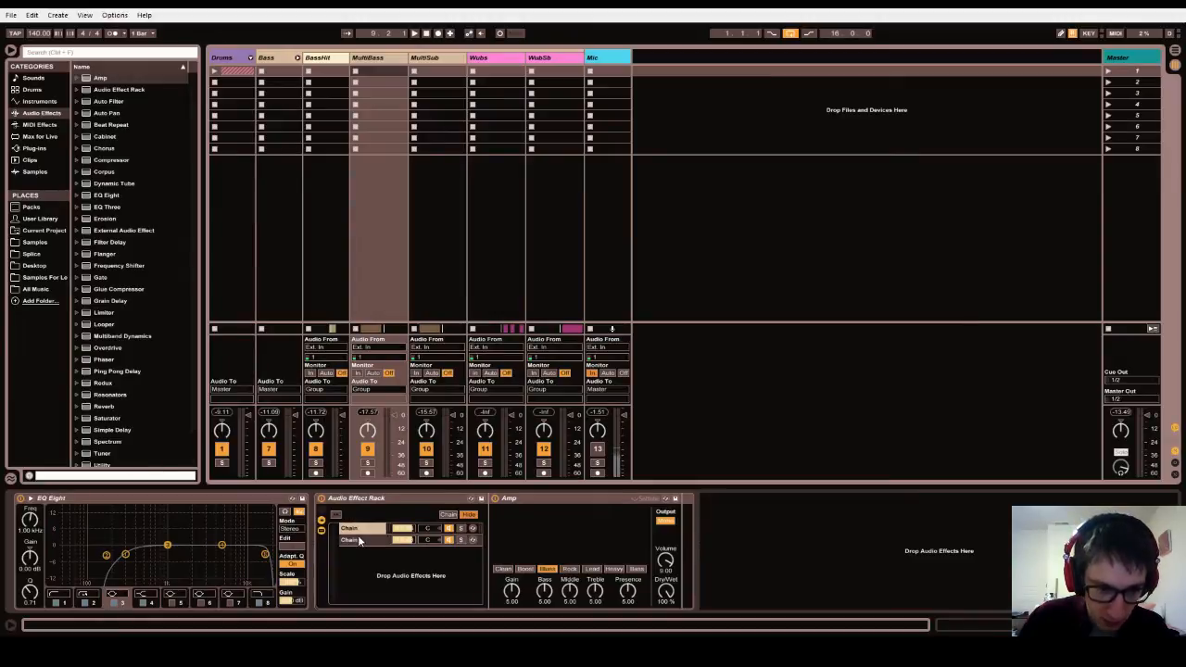
Rename the rack's second chain Dry and its first chain Wet.
left_click(368, 538)
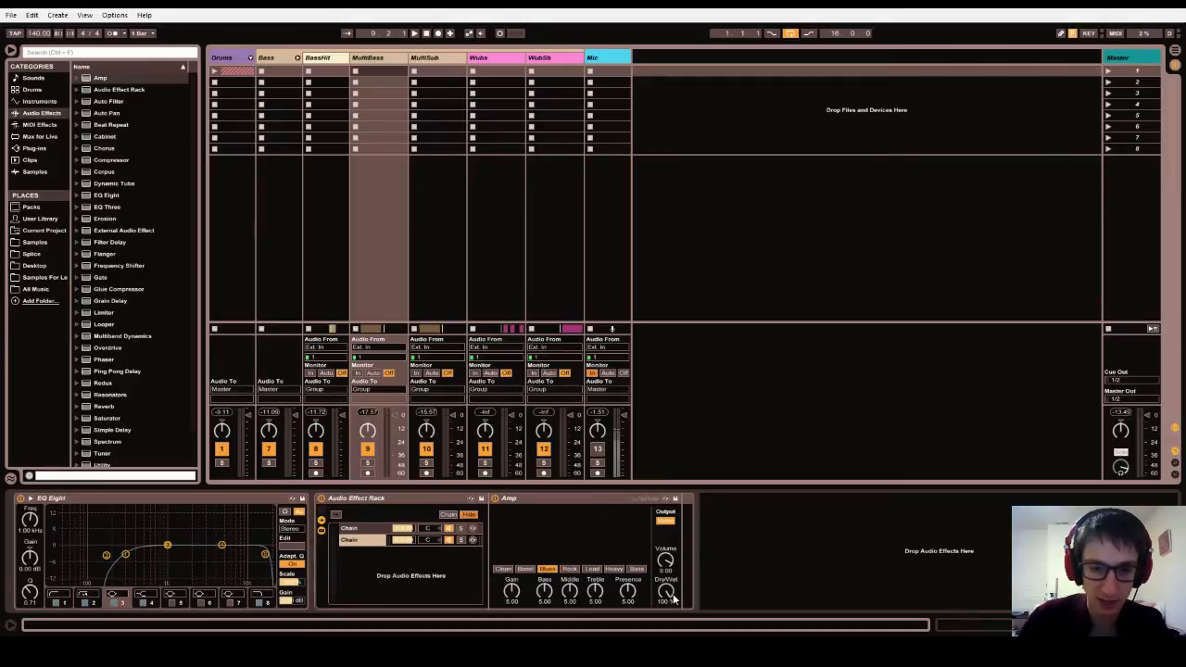
key("Up")
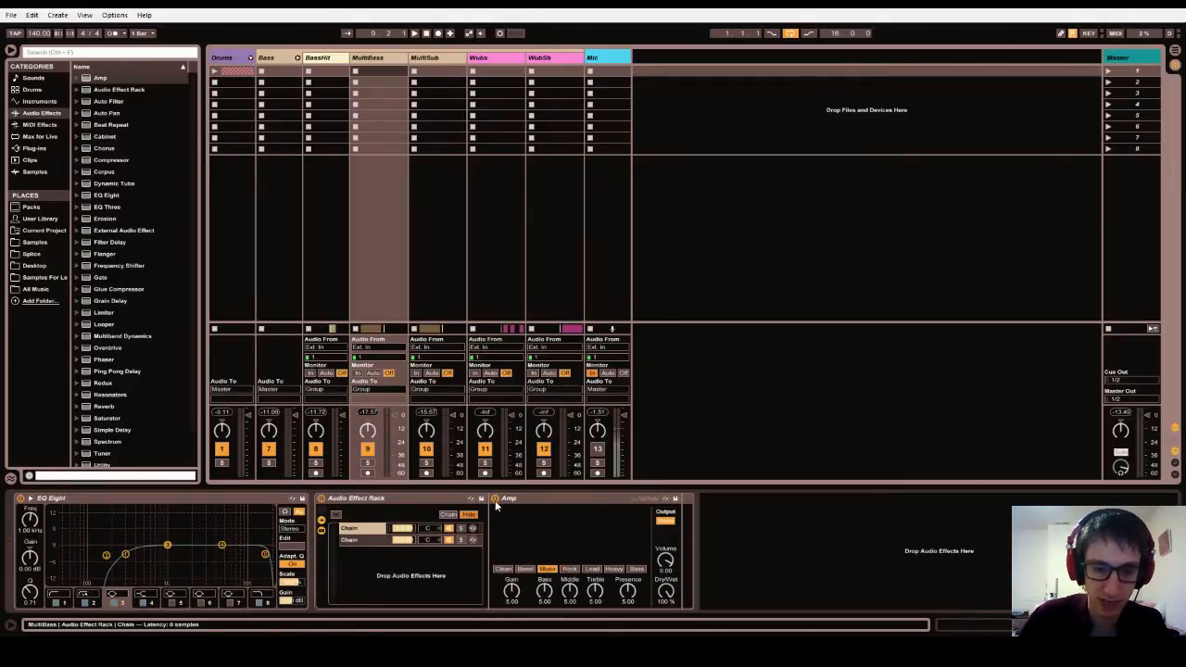
left_click(364, 529)
key("ctrl+r")
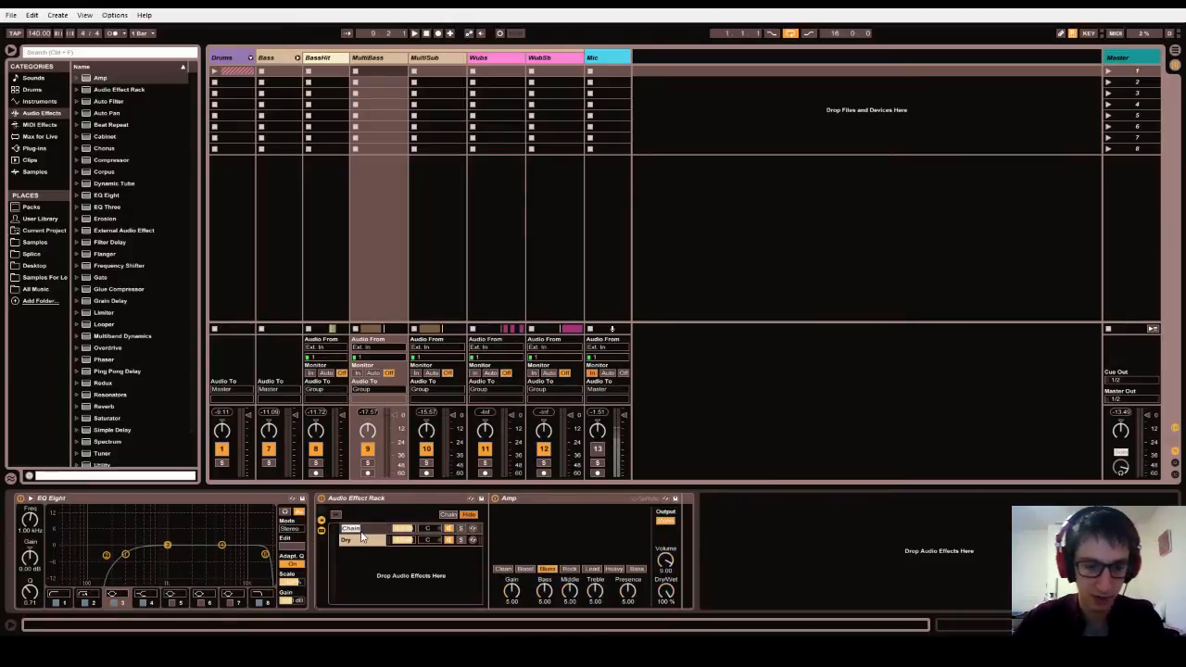
type("Wet")
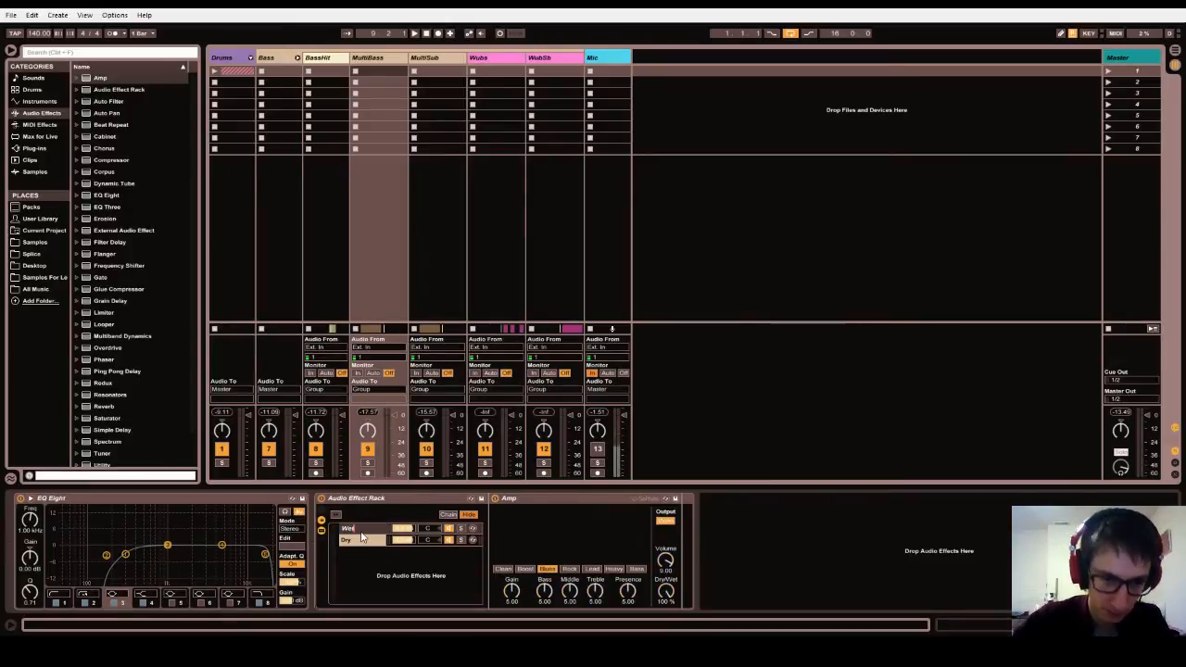
key("Return")
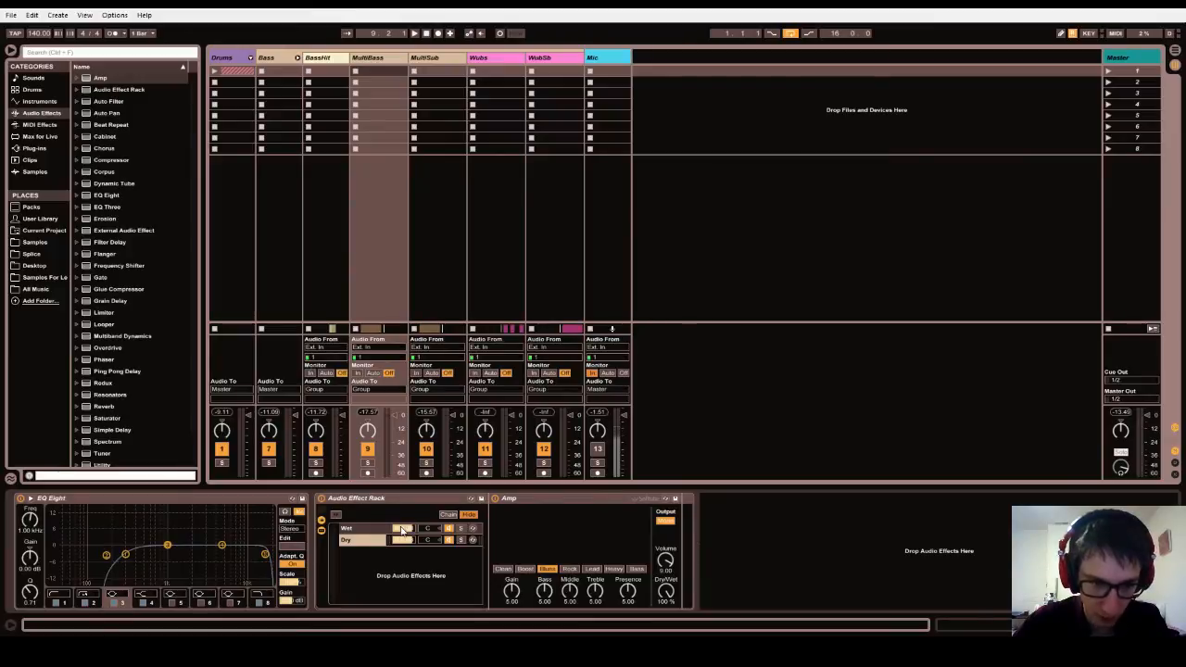
Audition the mix while lowering the Wet chain's volume to -inf dB and raising it again.
left_click(405, 541)
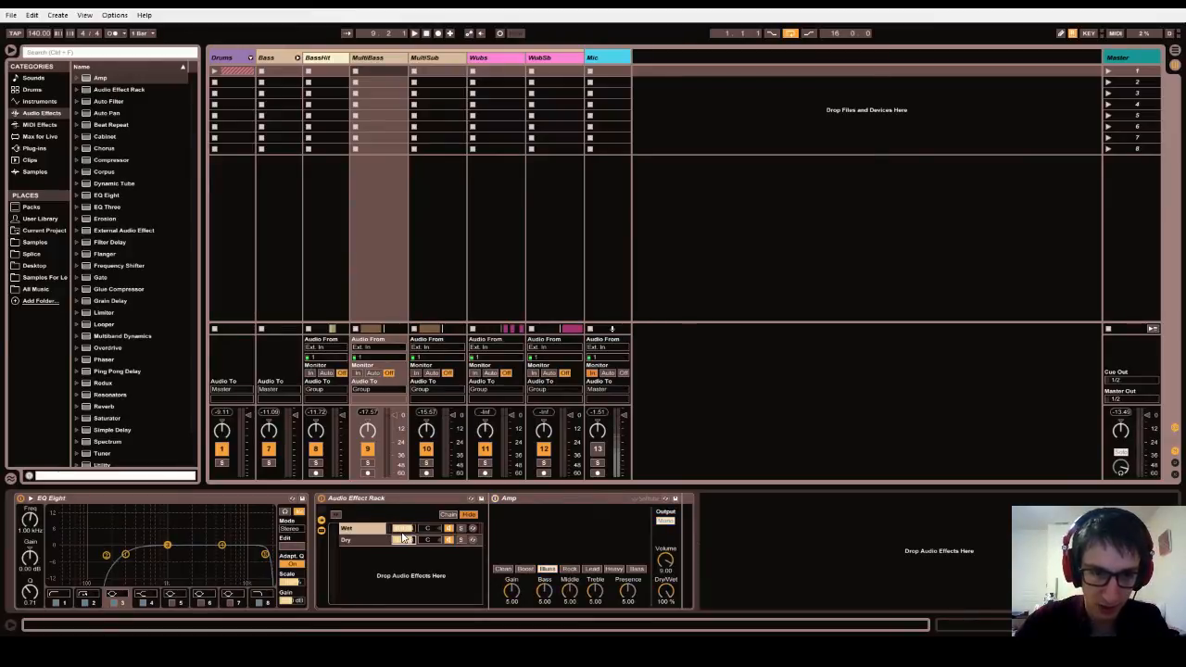
left_click(402, 537)
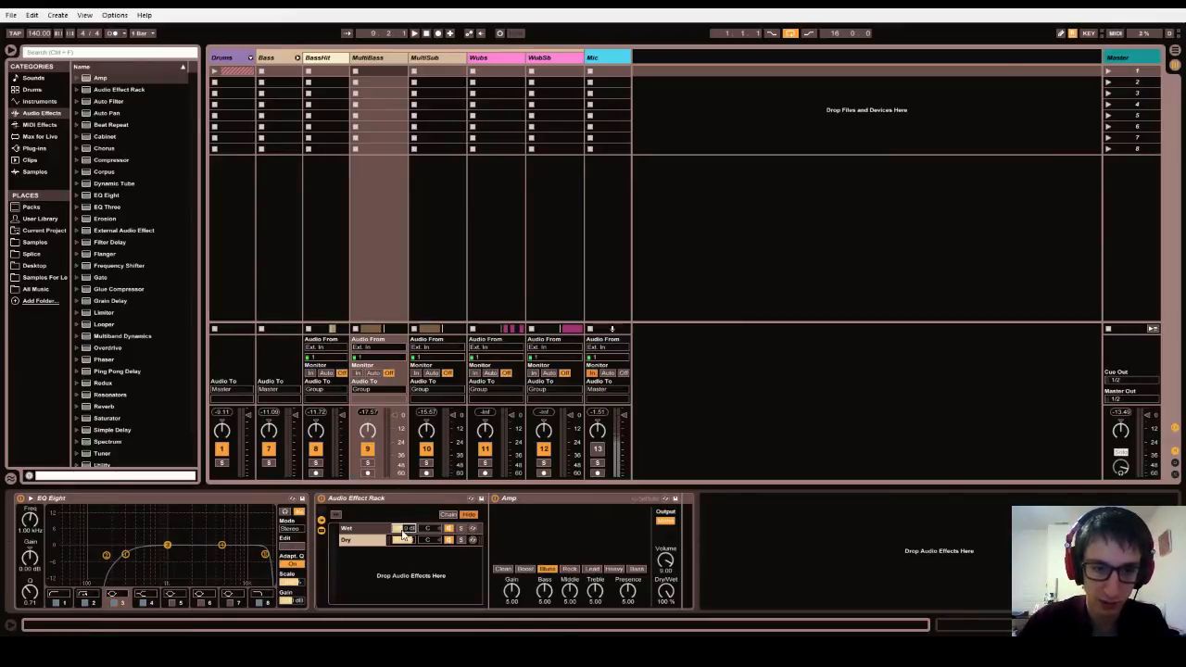
key("space")
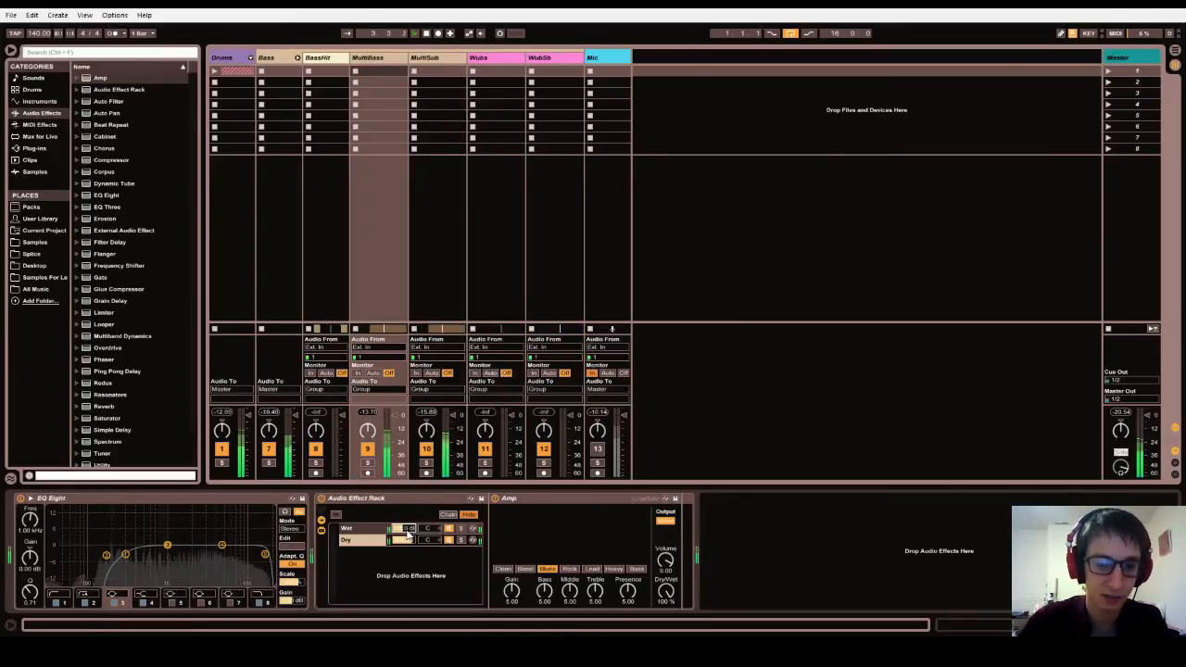
left_click_drag(404, 528, 404, 575)
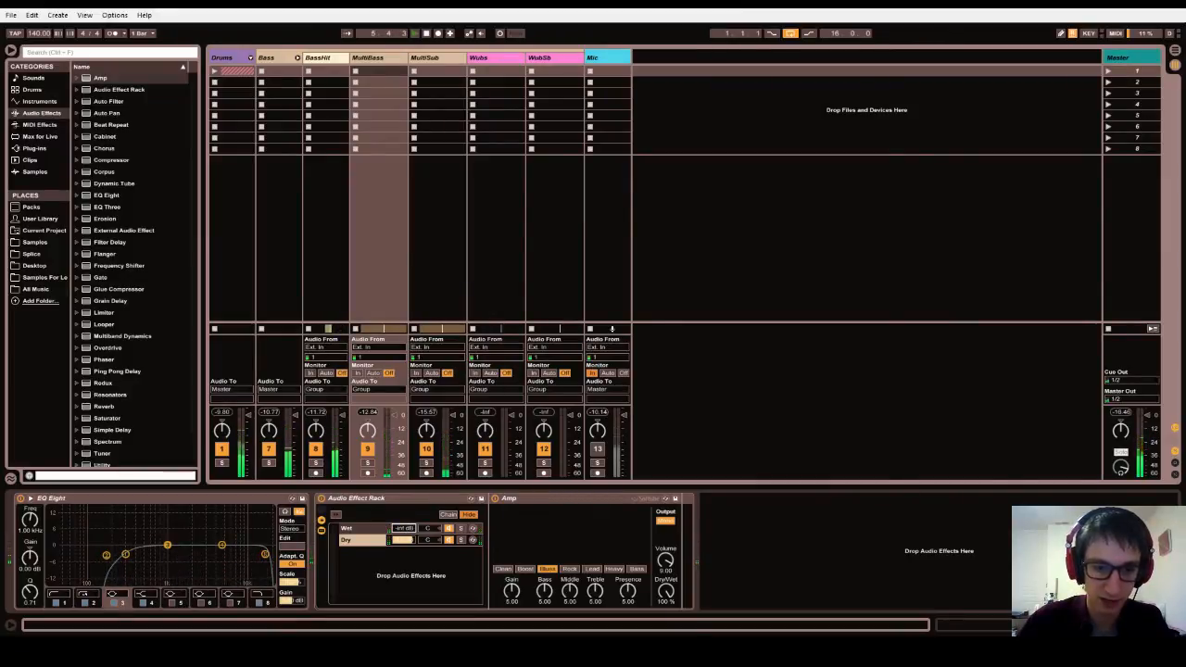
left_click_drag(404, 528, 404, 501)
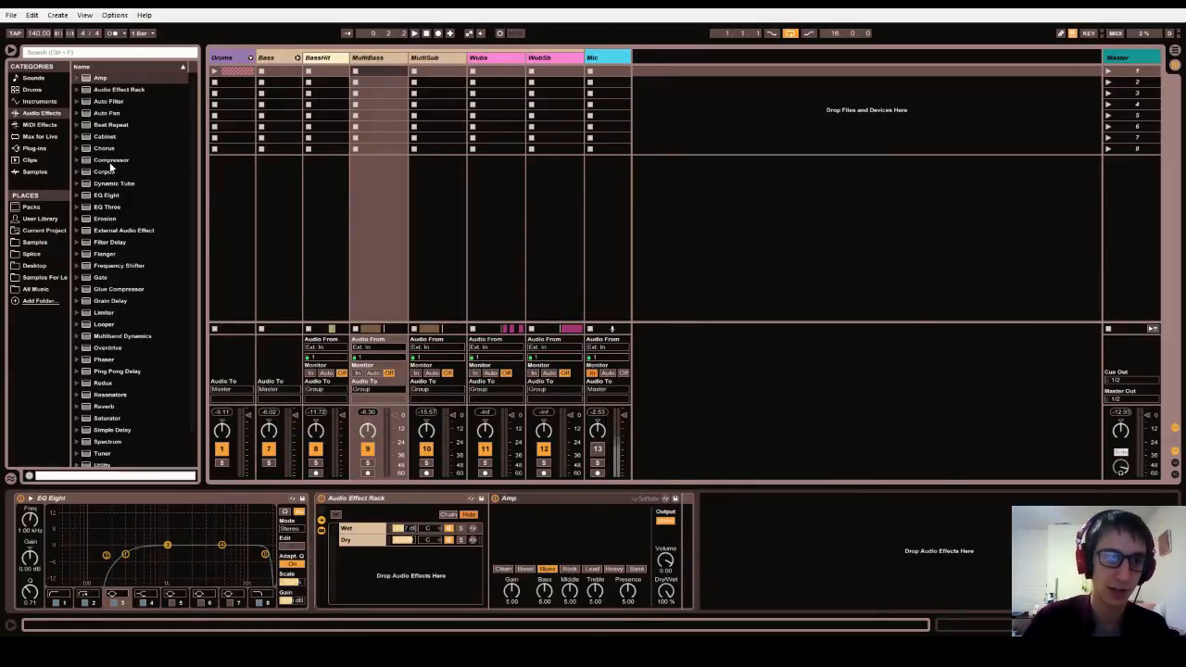
Insert an EQ Eight before the rack's Amp and raise its band 1 low cut to about 3.29 kHz.
left_click_drag(120, 199, 496, 534)
left_click(524, 545)
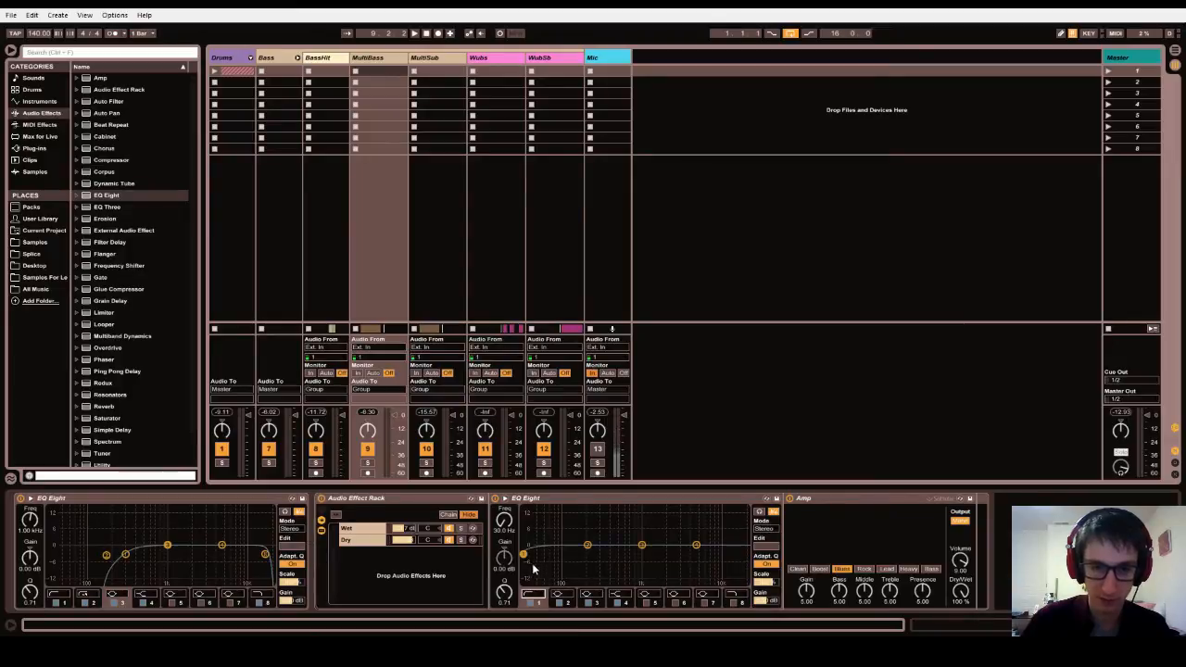
left_click_drag(526, 554, 682, 554)
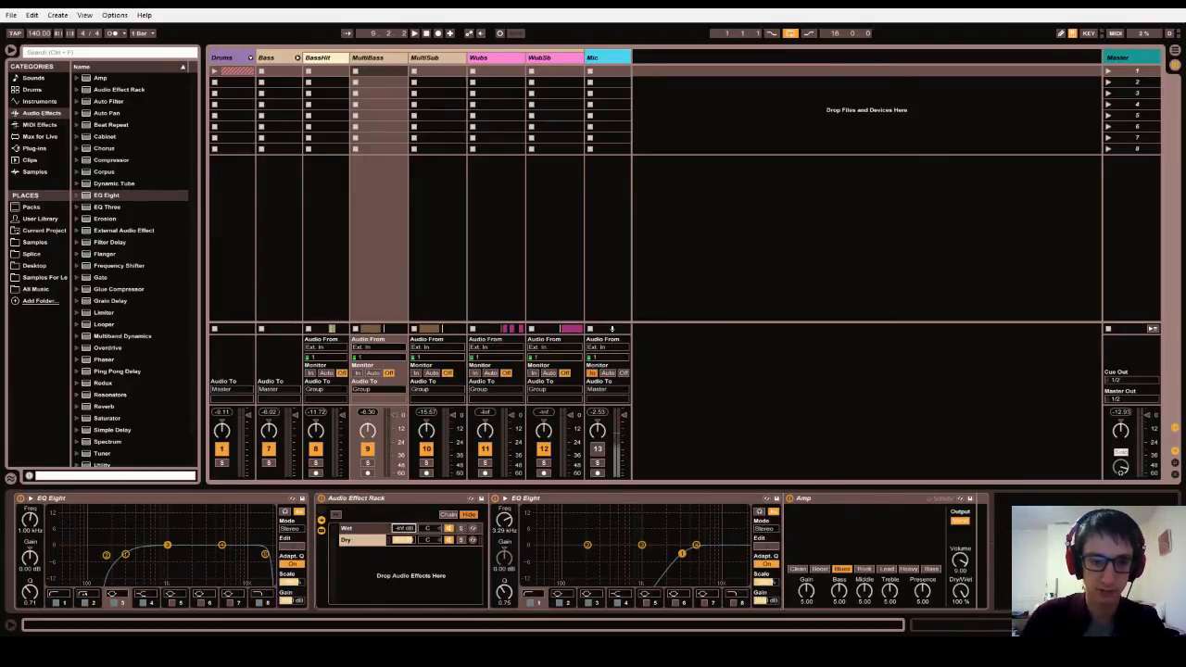
Play the mix and repeatedly bypass and re-enable the rack's EQ Eight to compare the sound with and without the low cut.
key("space")
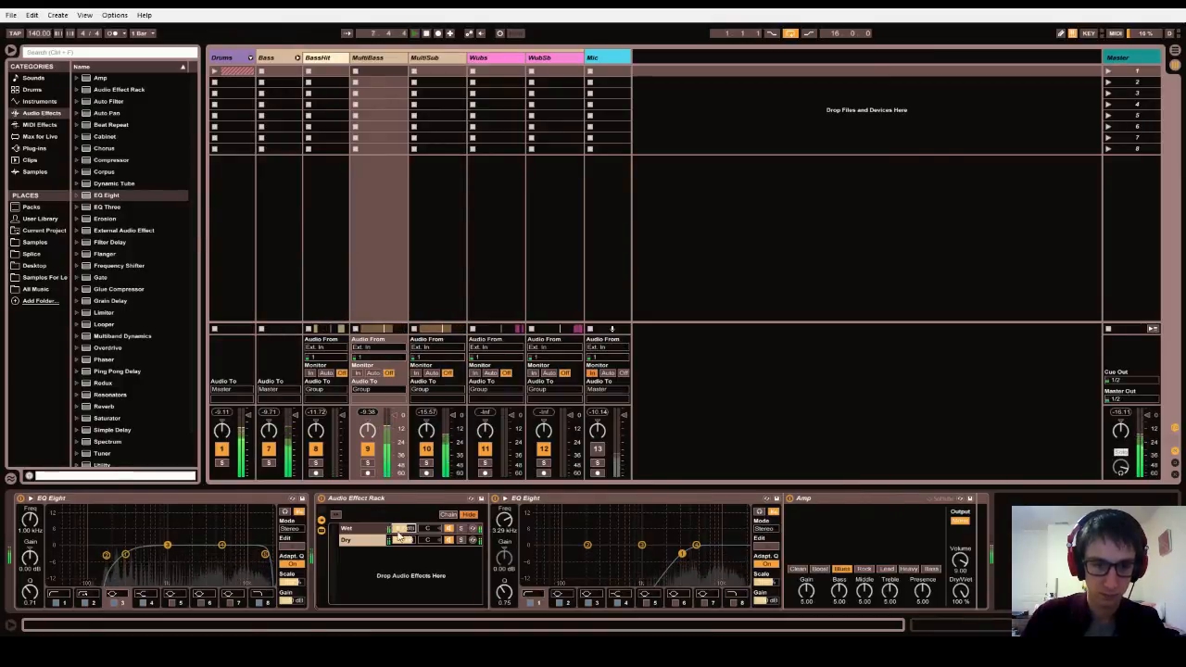
key("space")
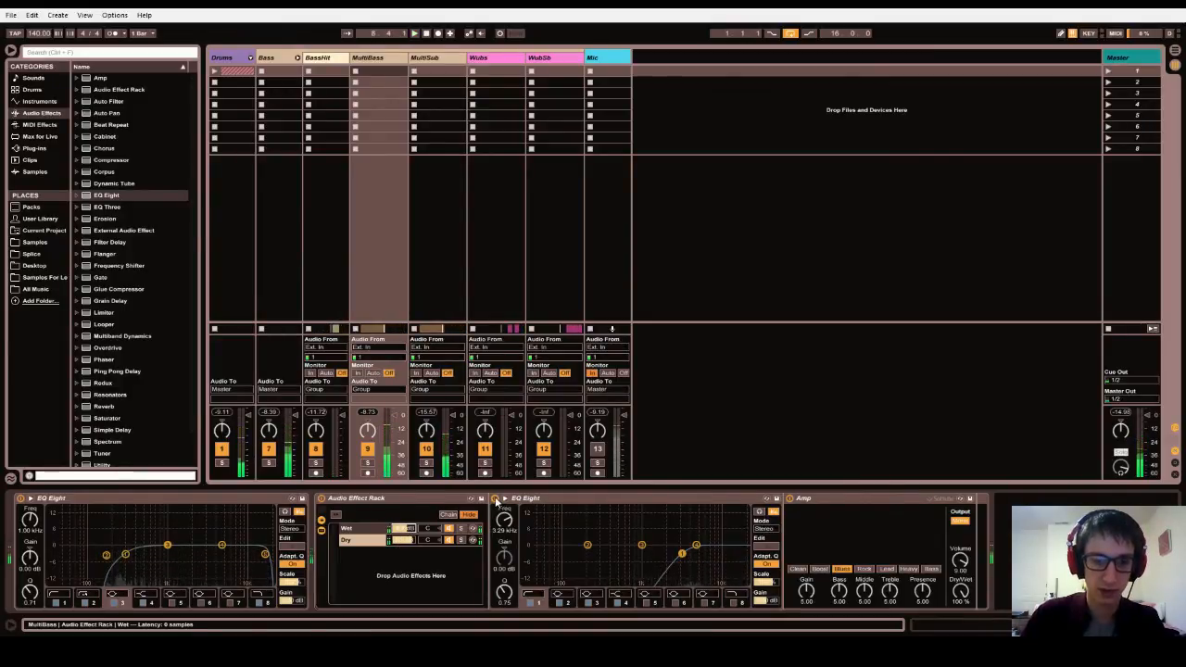
left_click(495, 499)
key("space")
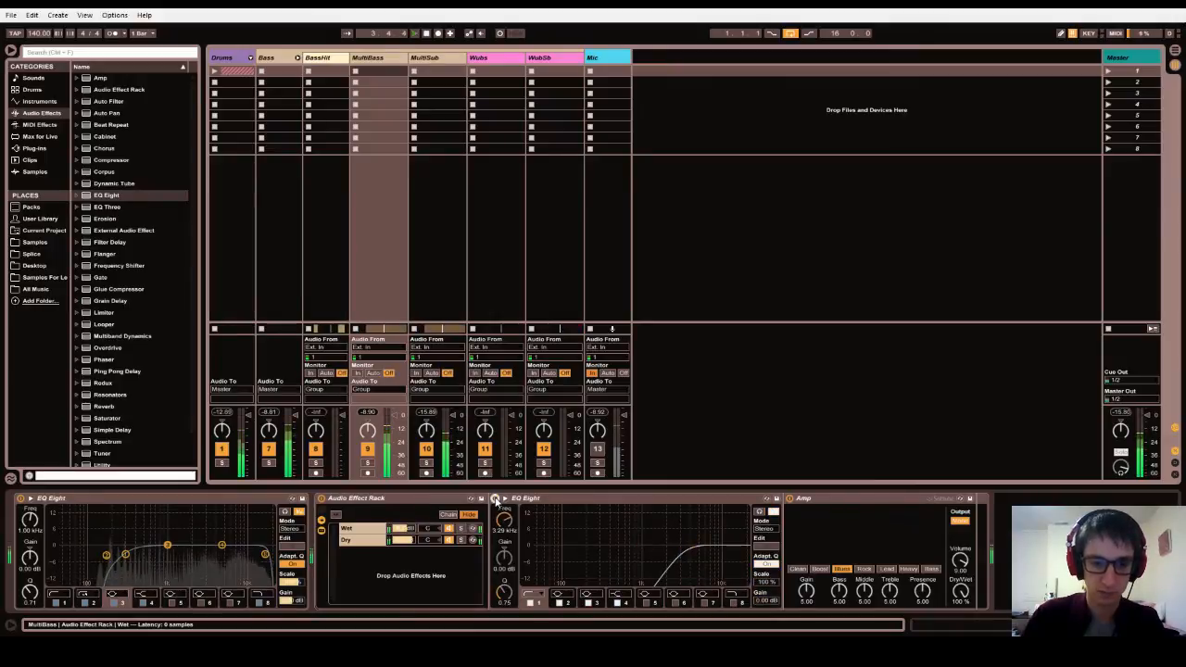
left_click(495, 499)
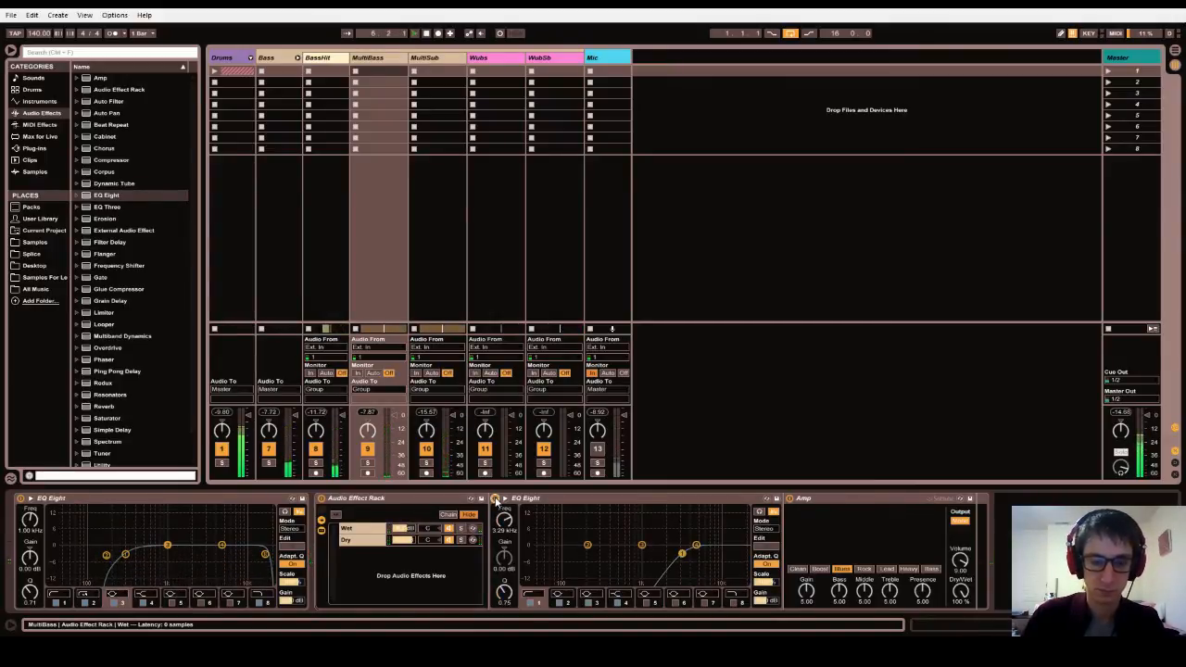
left_click(495, 499)
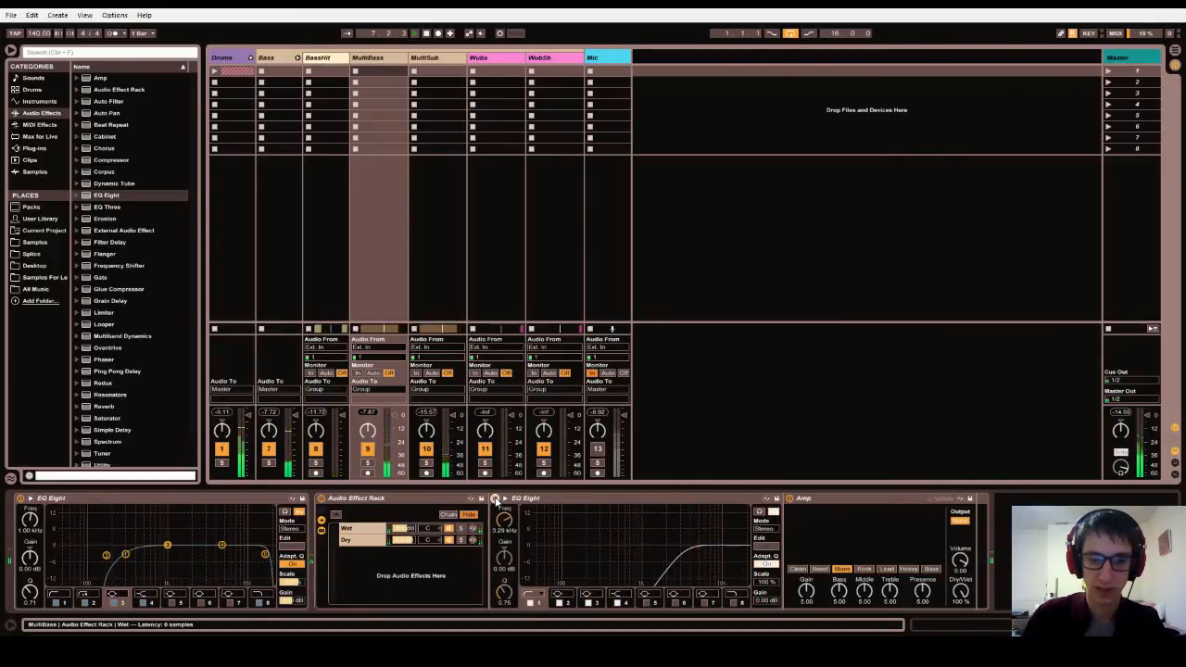
left_click(495, 498)
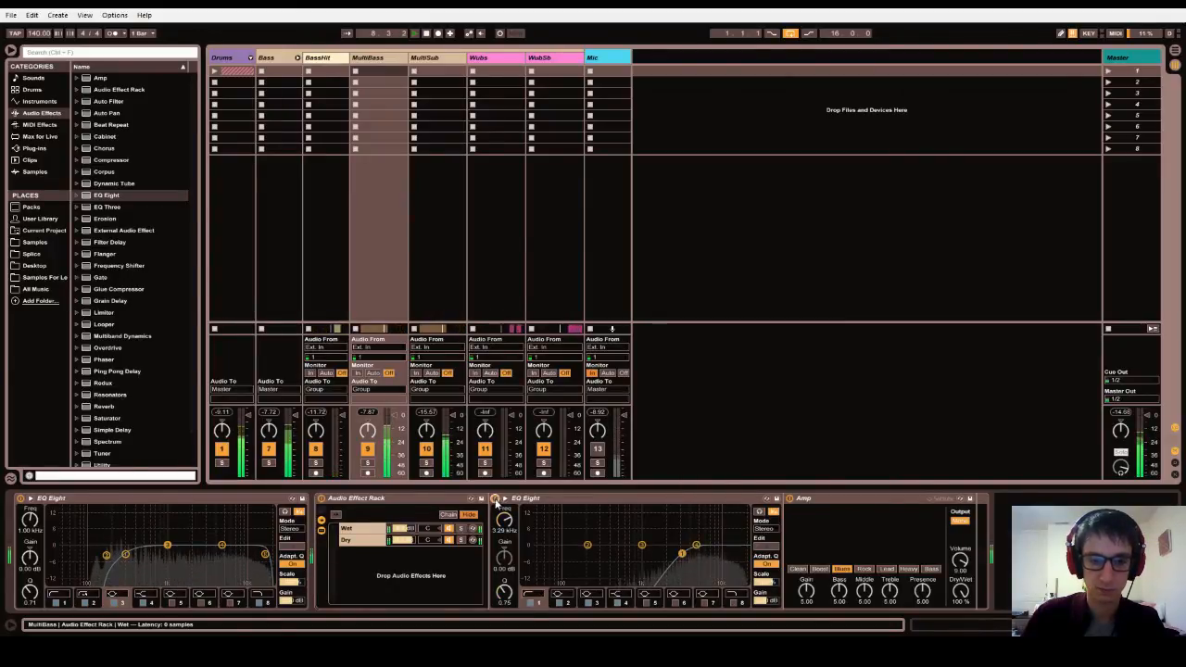
Stop playback and delete the Audio Effect Rack from the MultiBass track.
key("space")
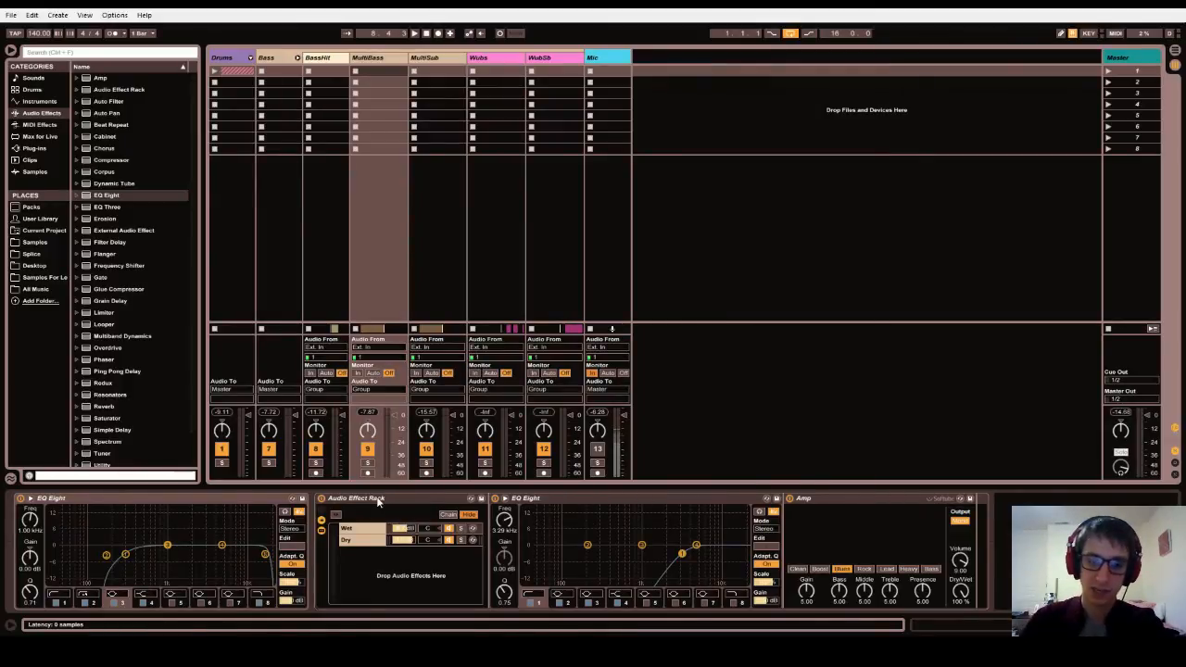
key("Delete")
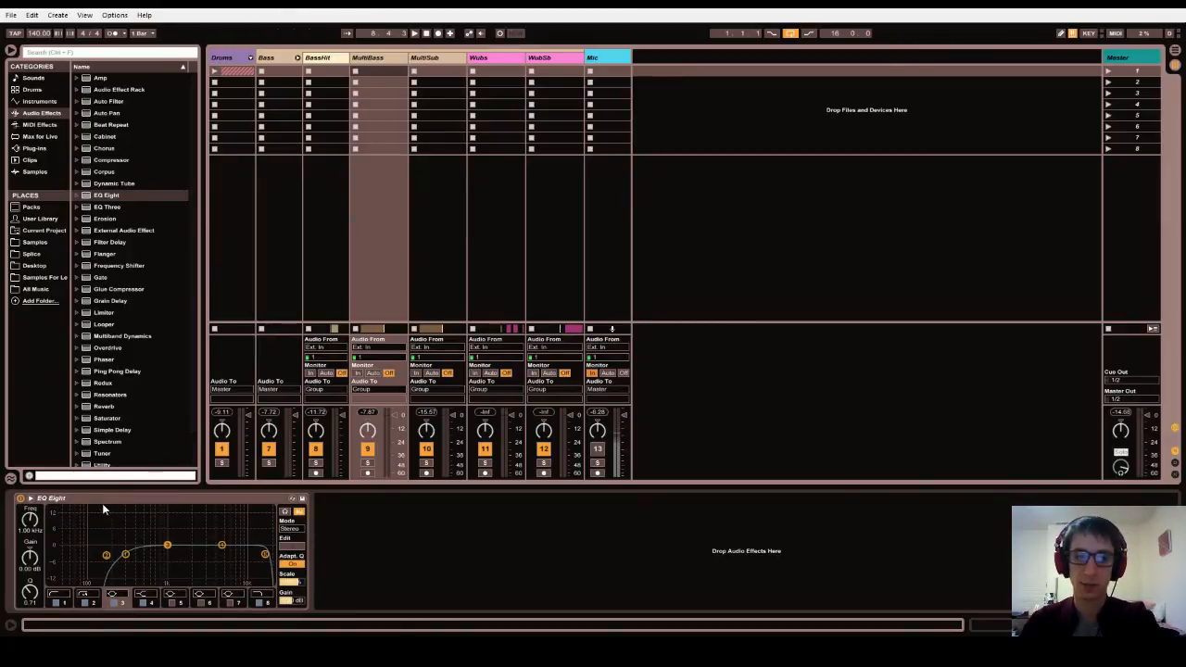
Insert a return track and rename it NY Comp.
left_click(225, 58)
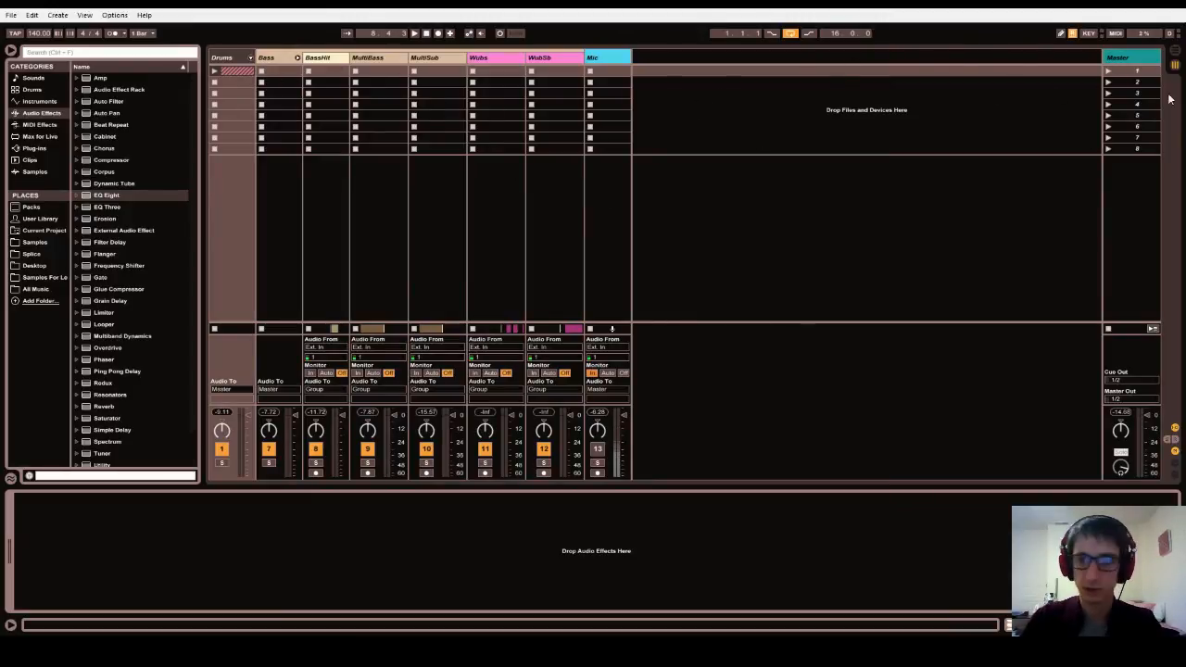
left_click(1133, 58)
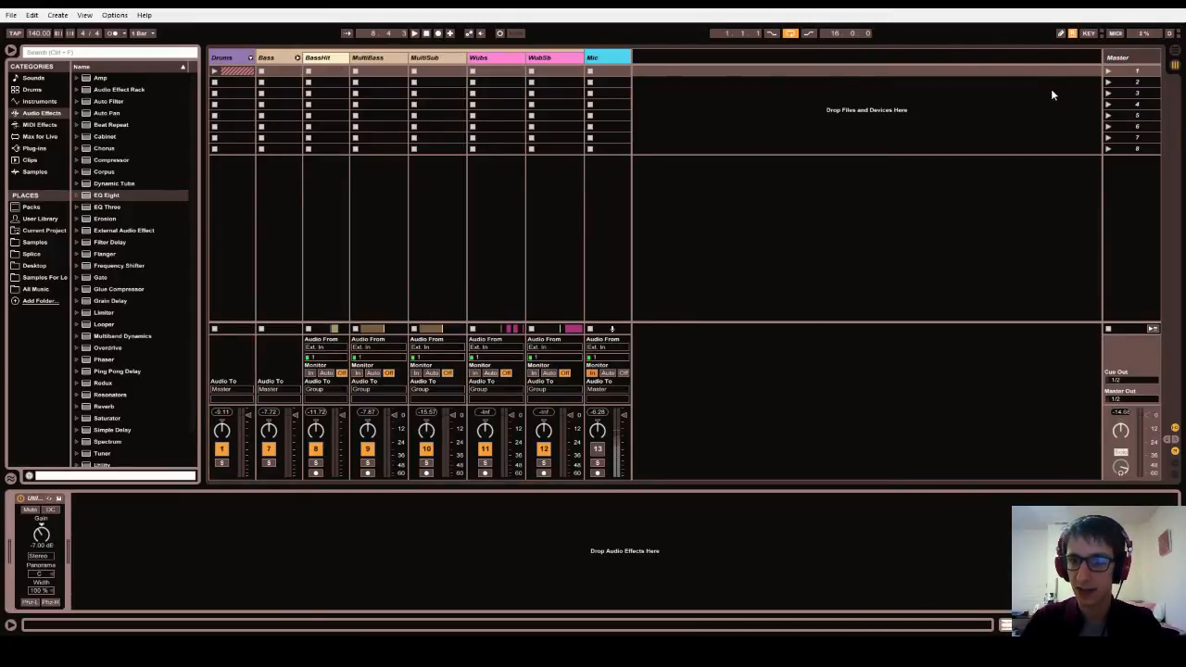
key("ctrl+alt+t")
left_click(241, 68)
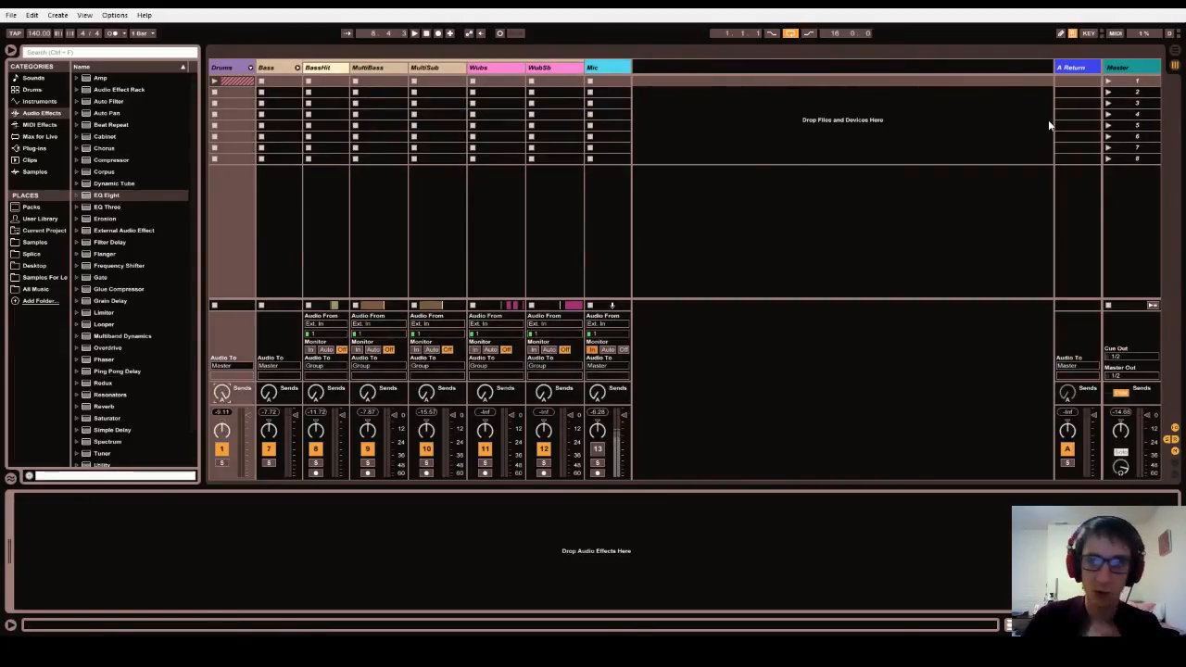
left_click(1065, 67)
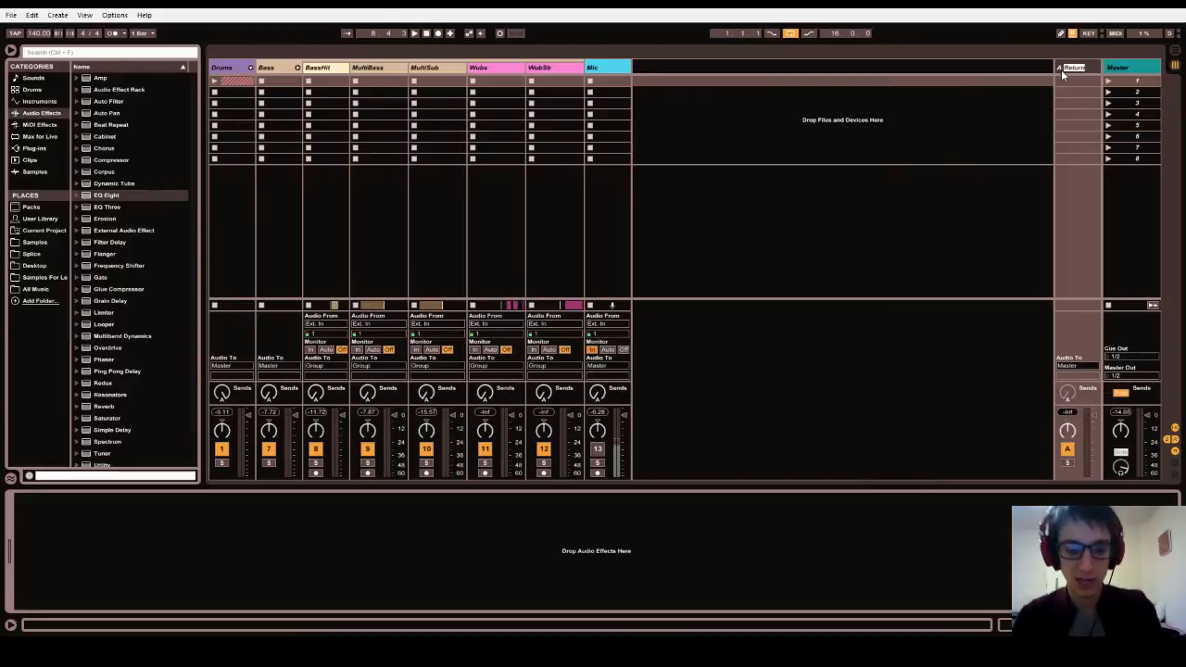
type("NY Com")
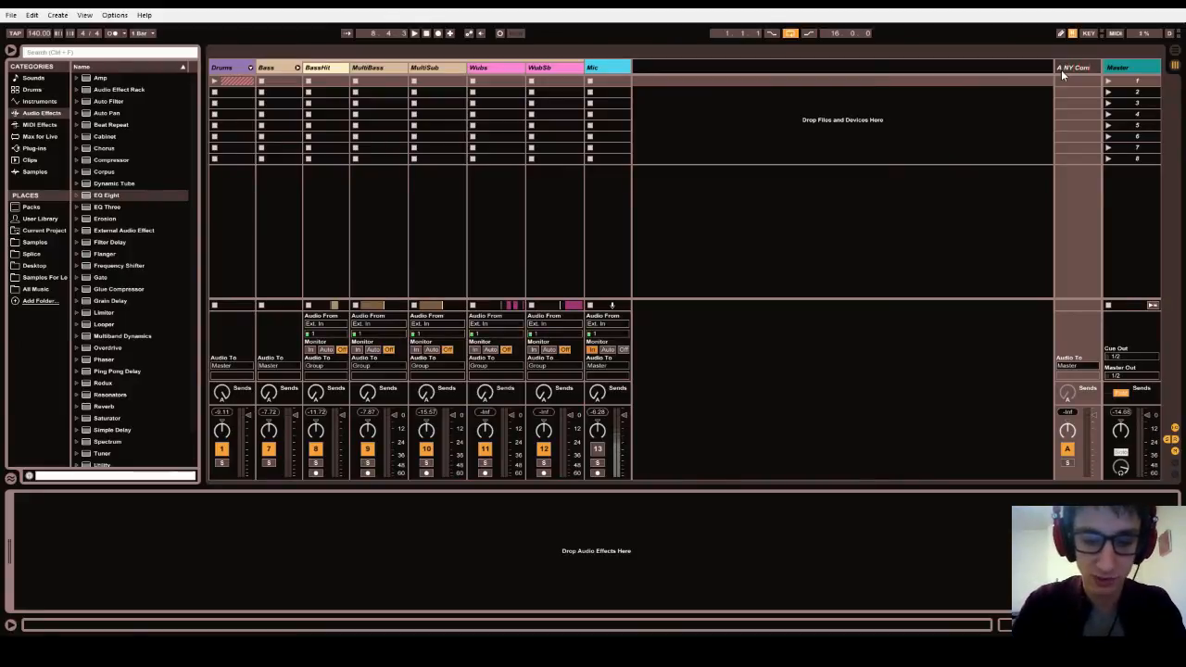
type("p")
left_click(1064, 103)
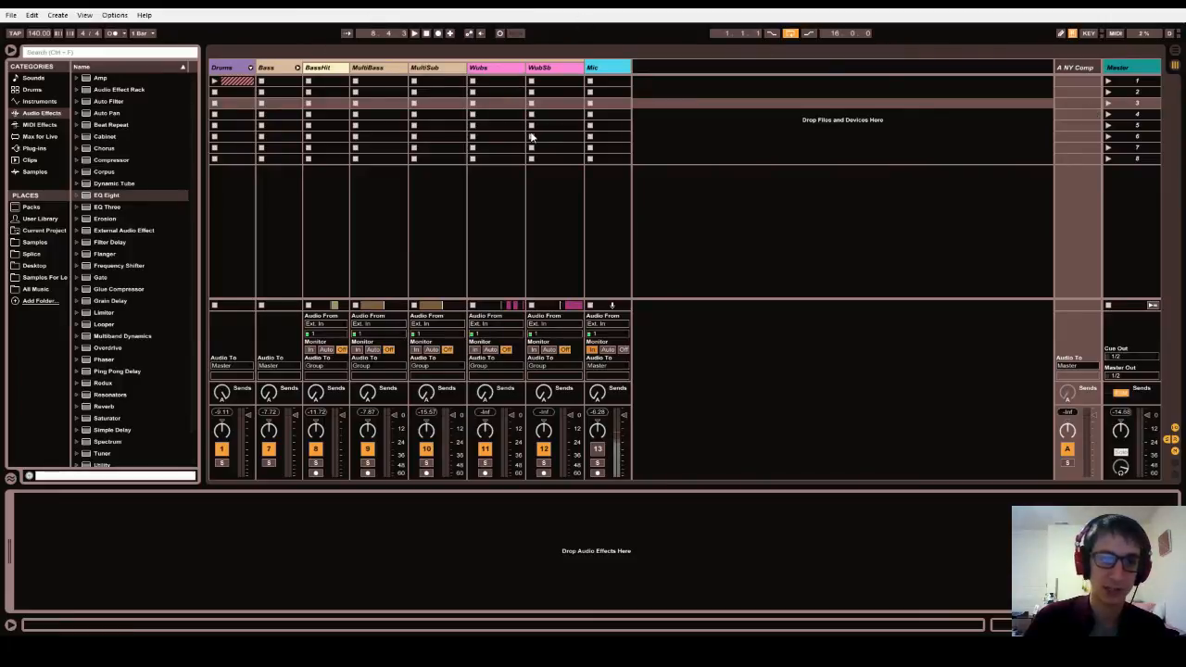
Load a Compressor and an EQ Eight onto the NY Comp return track, with the EQ Eight placed before the Compressor.
left_click(130, 172)
left_click_drag(110, 160, 1070, 67)
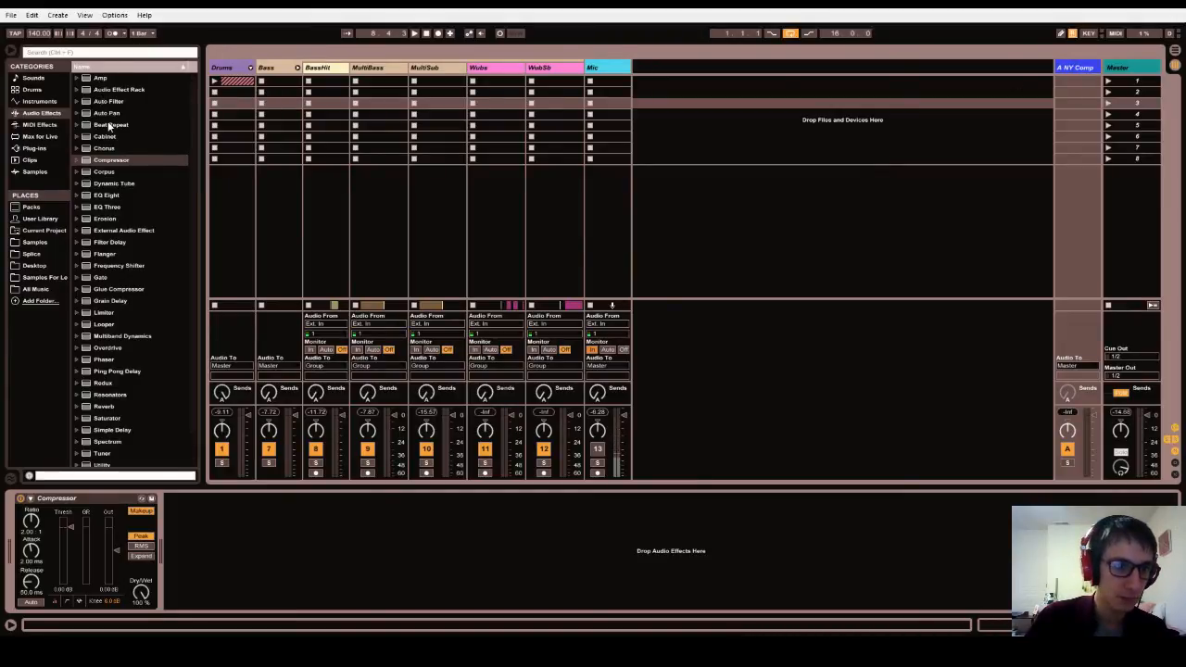
left_click(93, 195)
key("Tab")
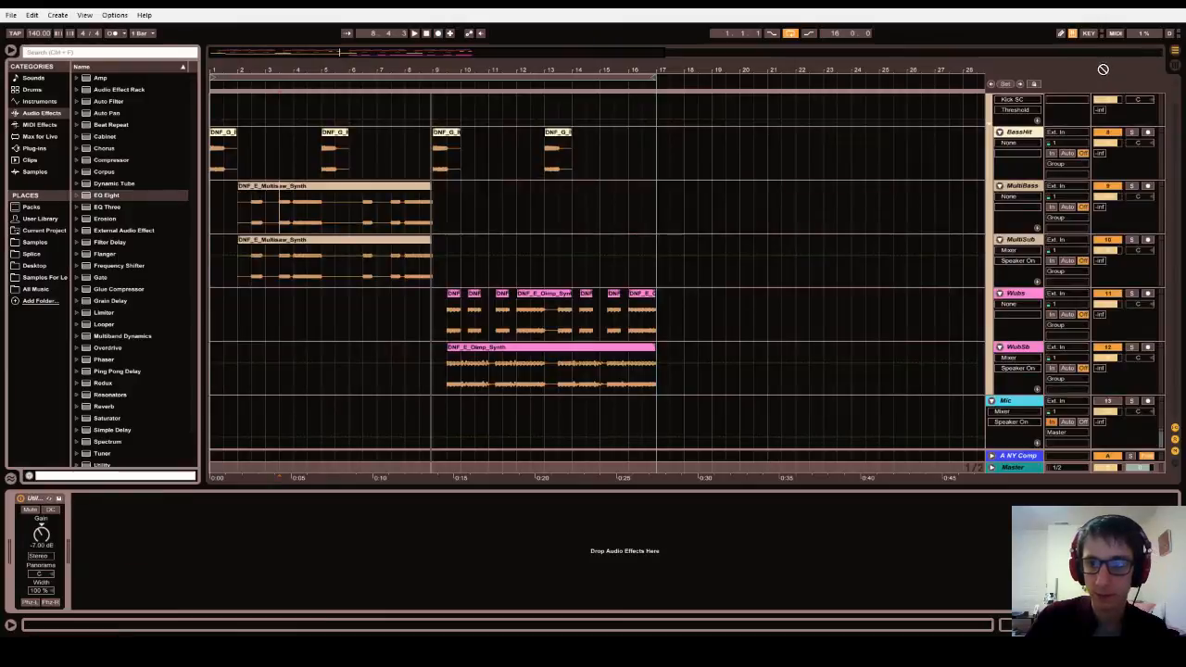
left_click_drag(1030, 470, 1021, 455)
key("Tab")
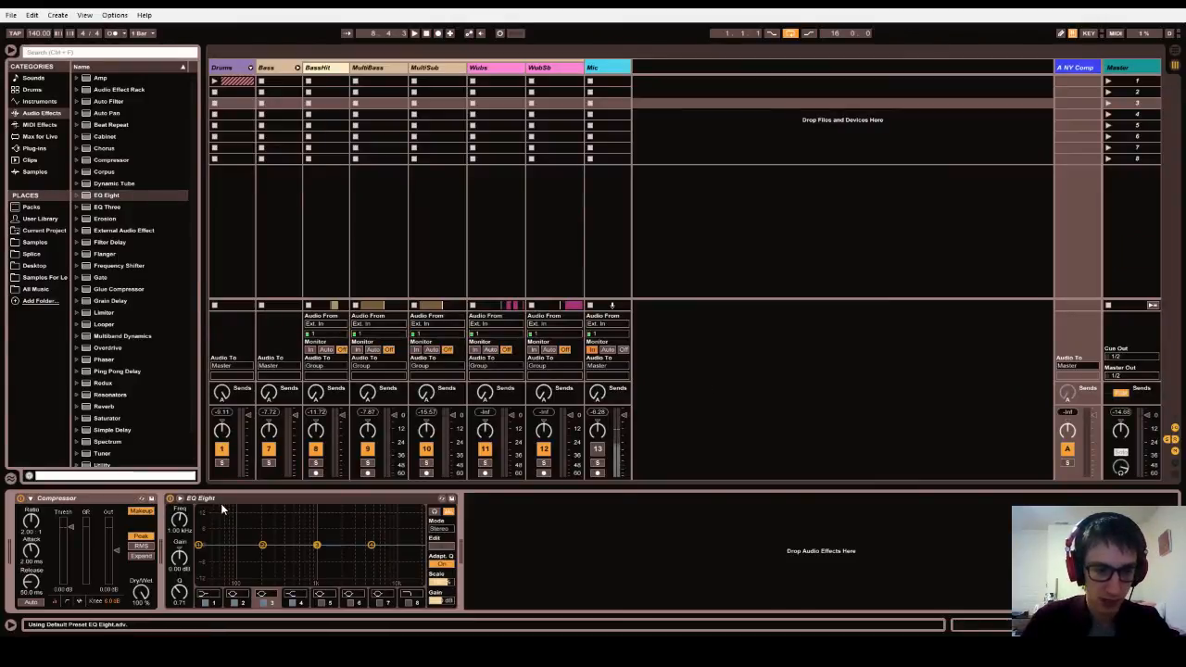
left_click_drag(221, 502, 12, 521)
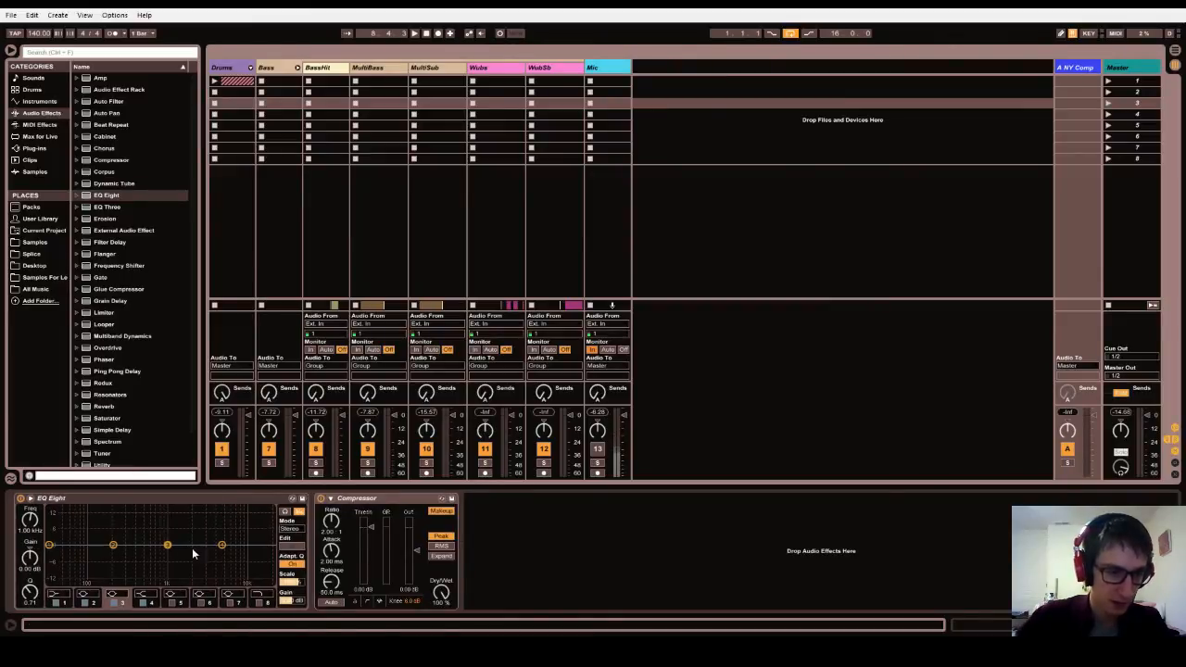
Scoop the mids in the EQ Eight with band 3 as a notch at about 966 Hz and Q about 0.15.
left_click(118, 600)
left_click_drag(162, 549, 164, 586)
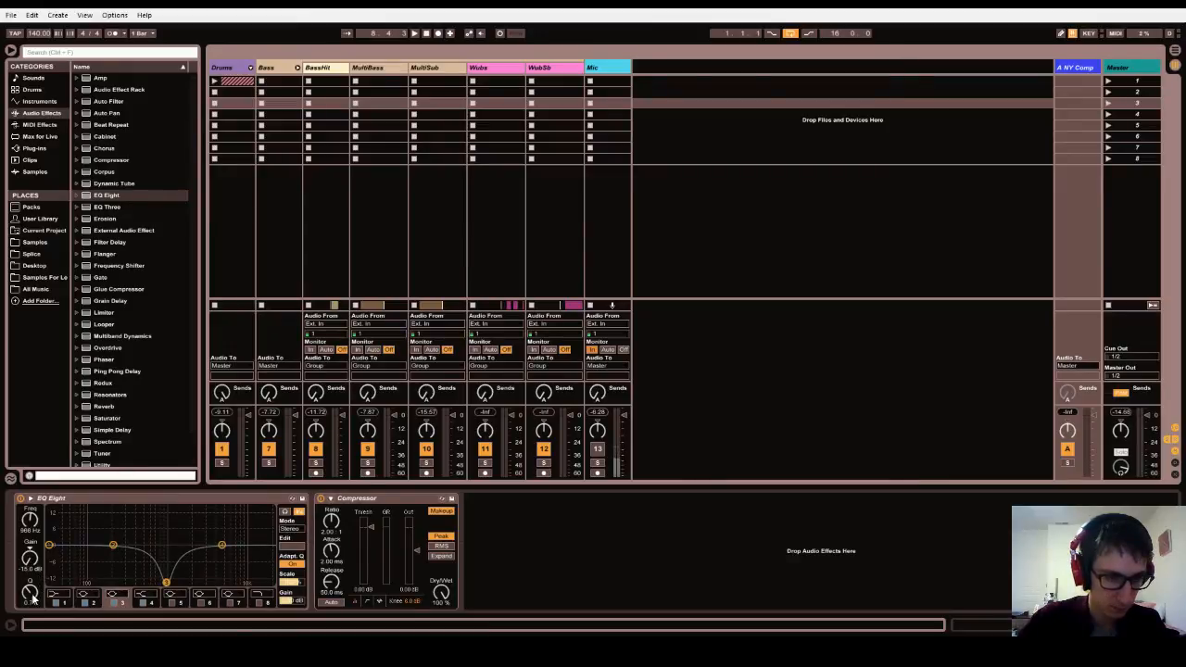
left_click_drag(33, 596, 32, 634)
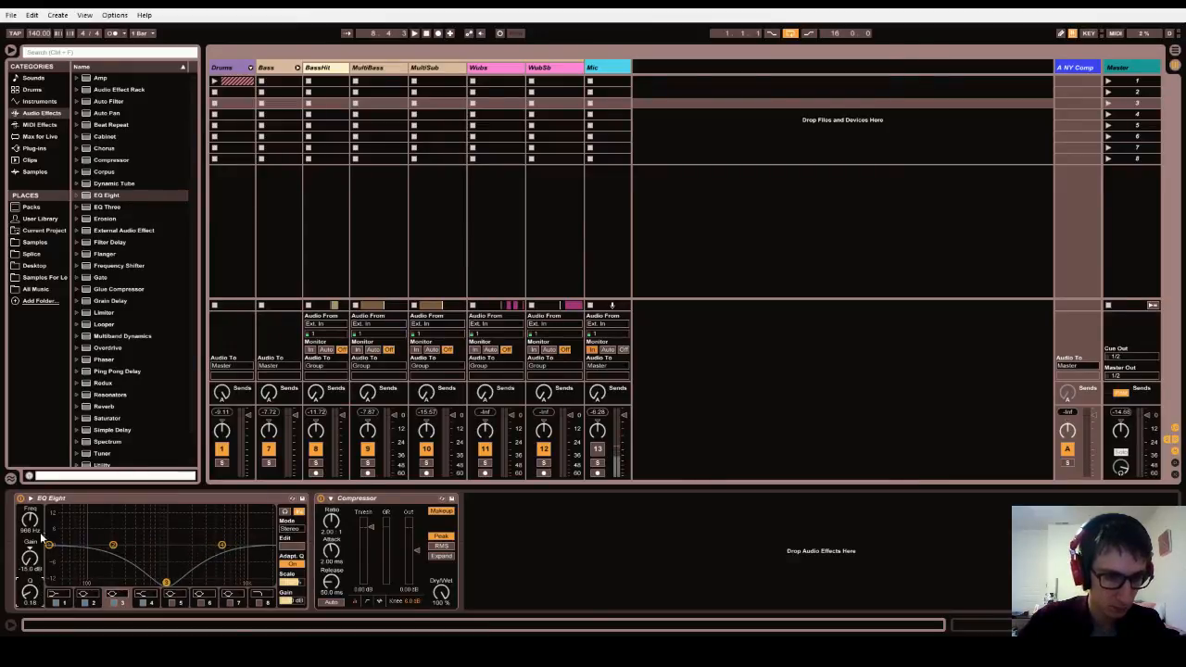
left_click(125, 569)
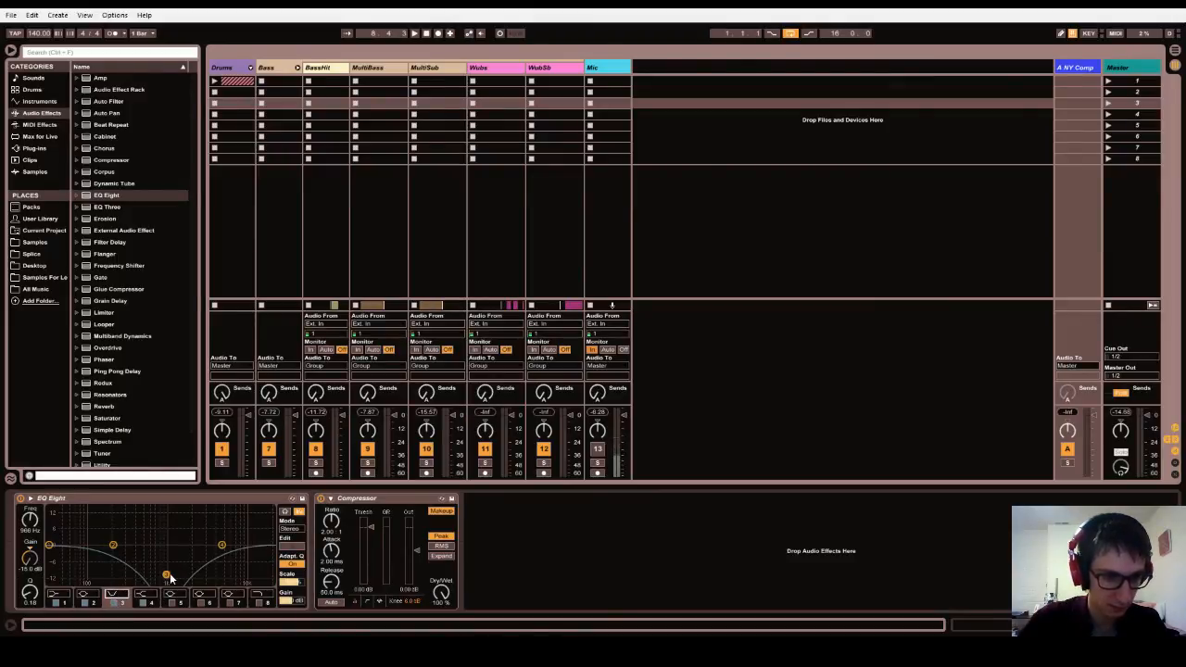
left_click_drag(170, 574, 169, 577)
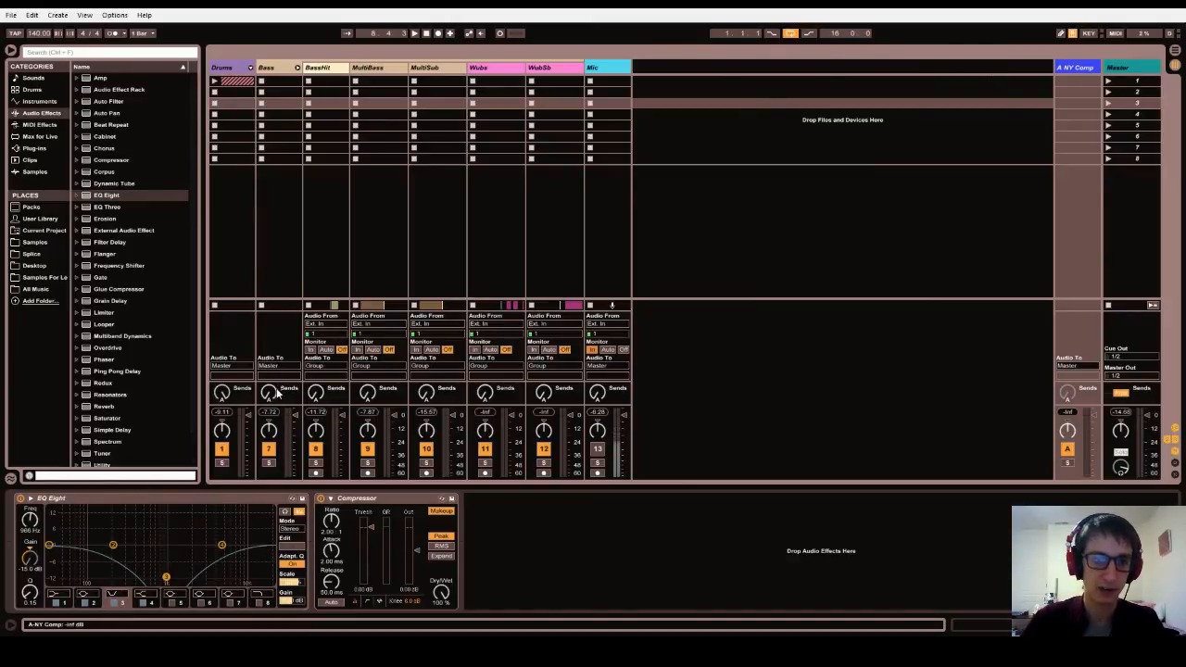
Fold the Bass group, solo the NY Comp return and lower its Compressor's threshold to about -48.4 dB during playback, leaving the Compressor enabled.
left_click(297, 68)
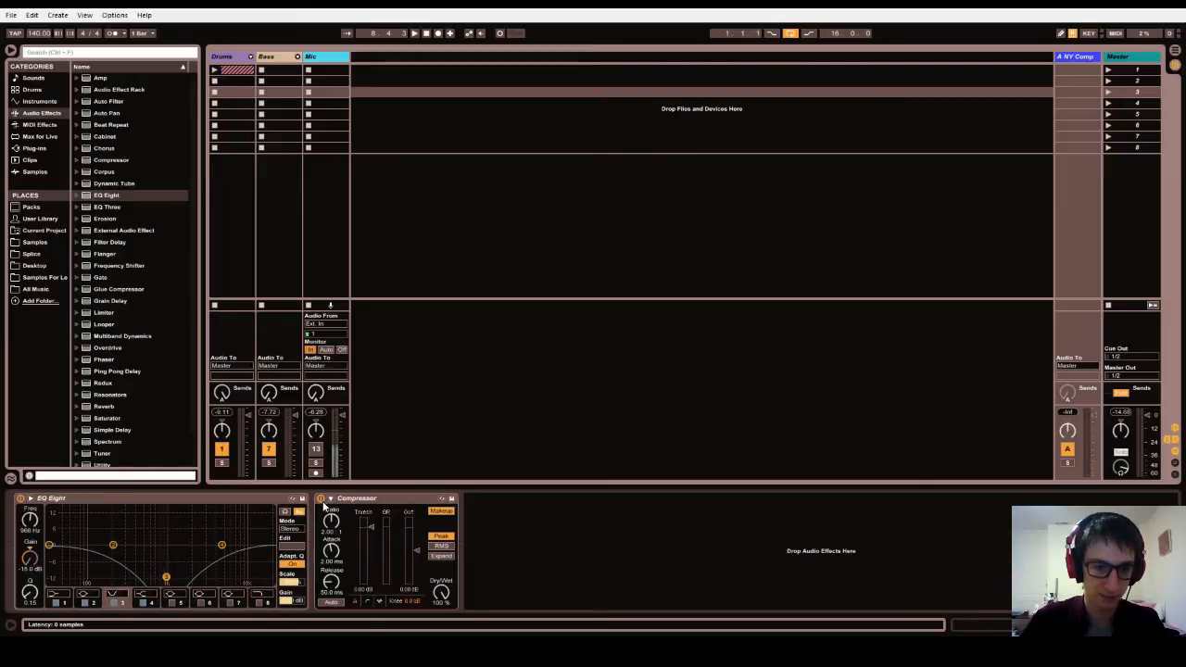
left_click(321, 500)
left_click_drag(372, 527, 372, 563)
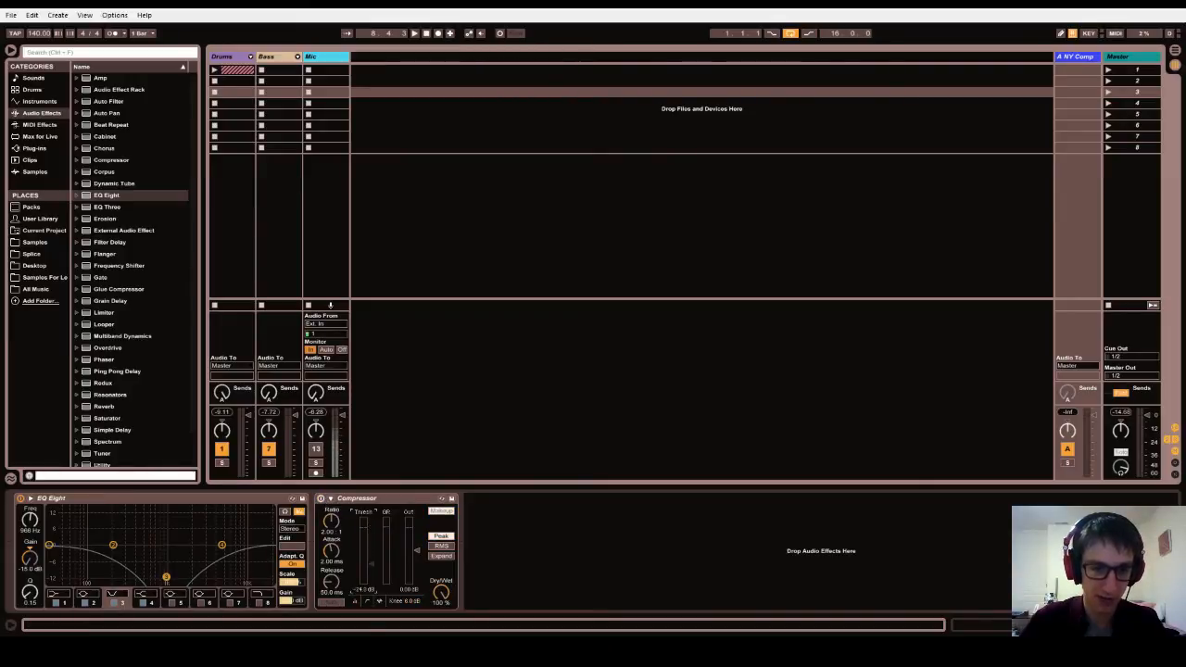
left_click(1071, 465)
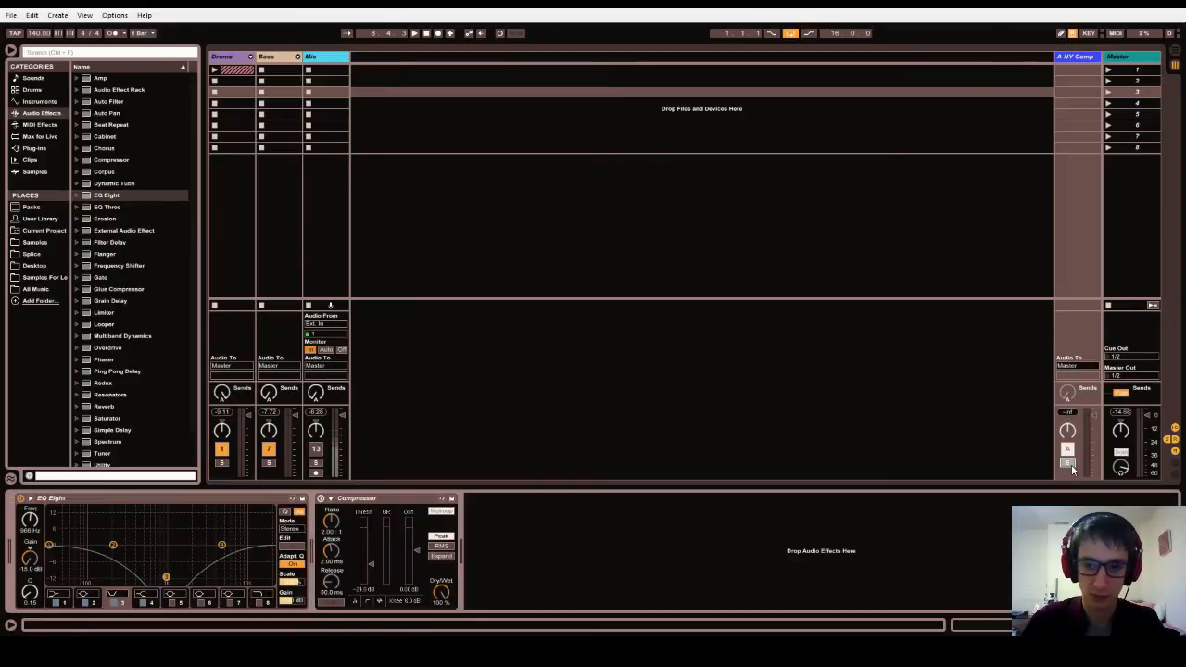
key("space")
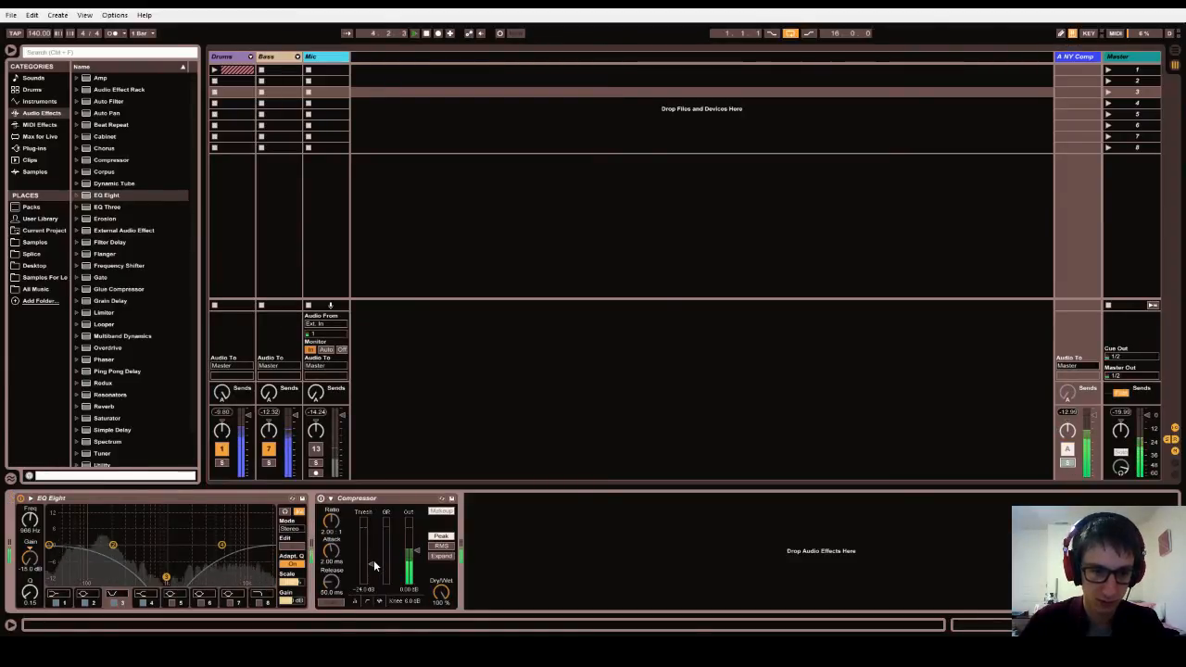
left_click_drag(374, 560, 374, 573)
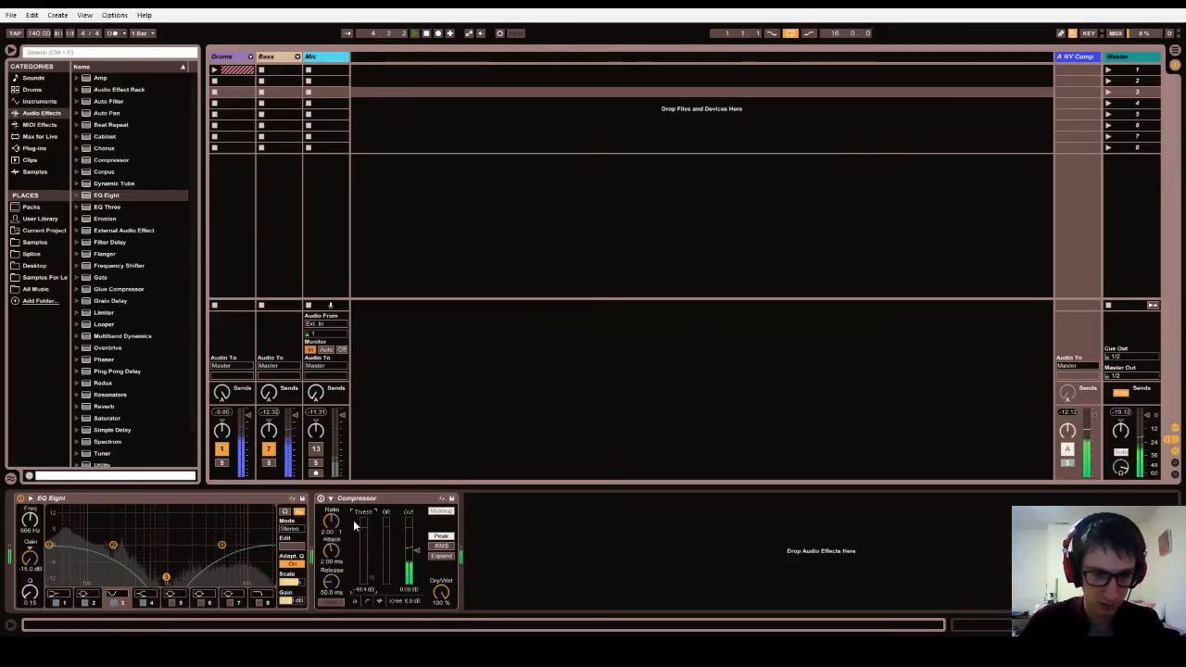
left_click(321, 499)
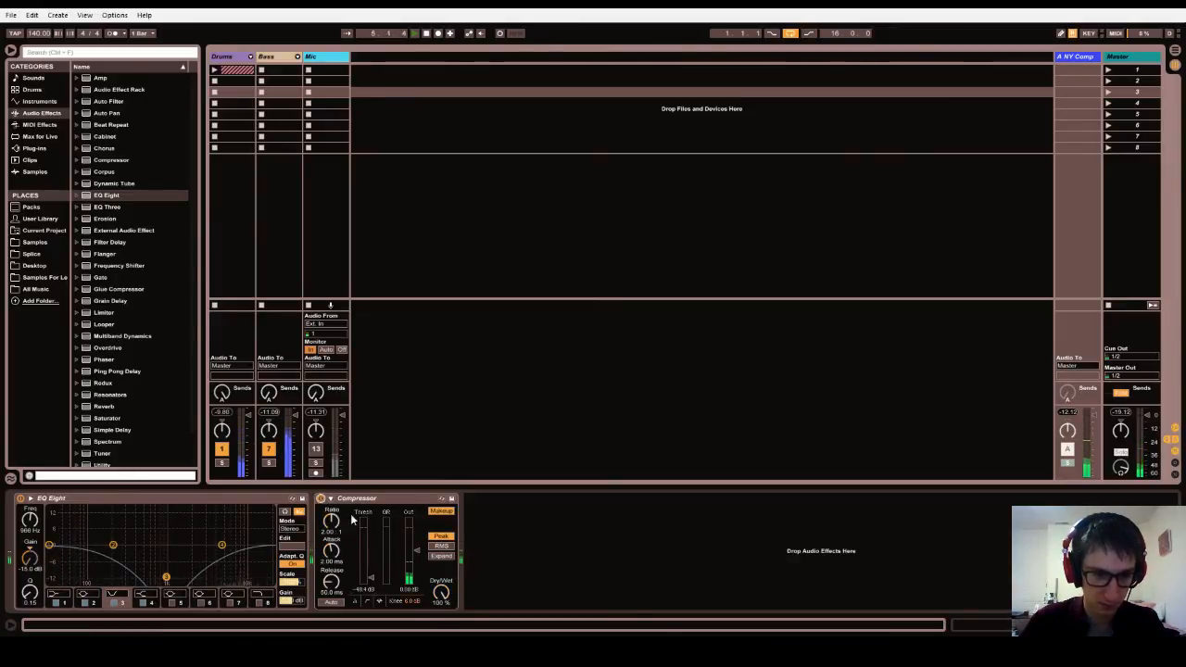
Set the Compressor's output gain to 10 dB and turn off its automatic makeup gain.
left_click(408, 590)
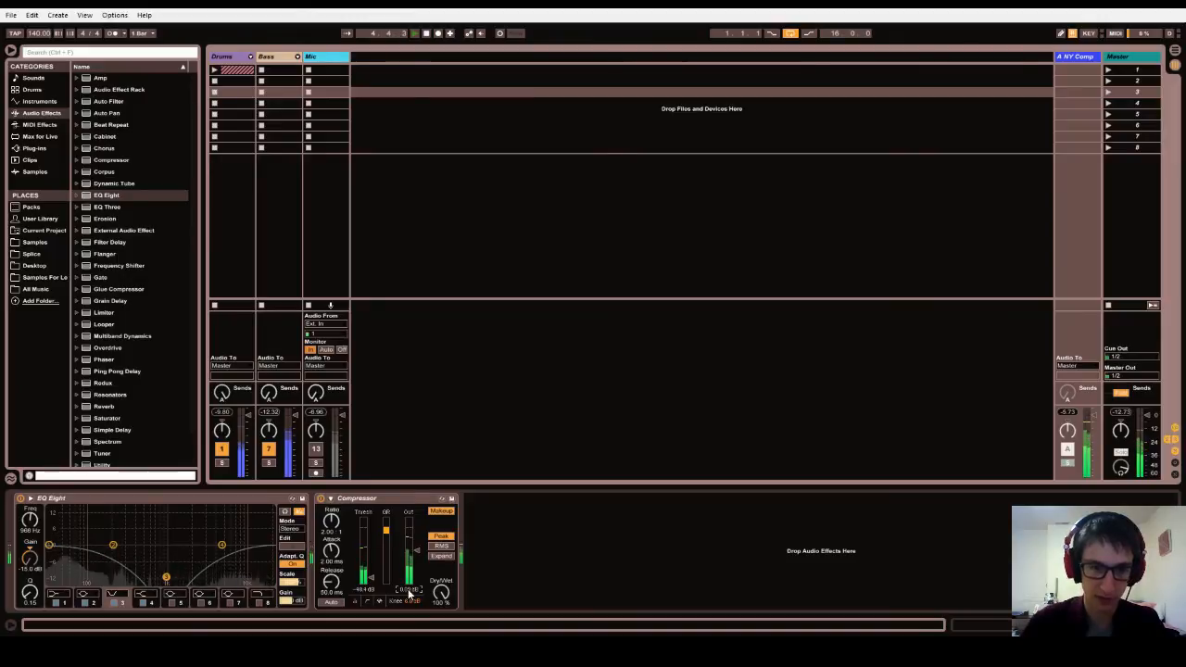
key("space")
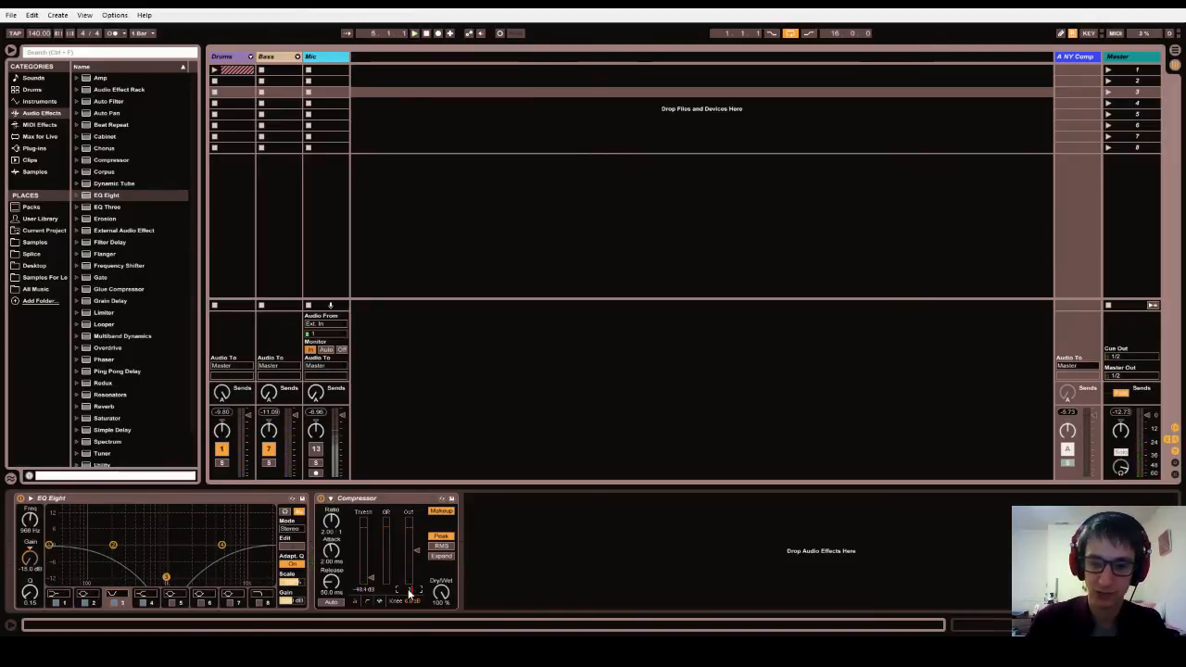
type("10")
key("Return")
key("space")
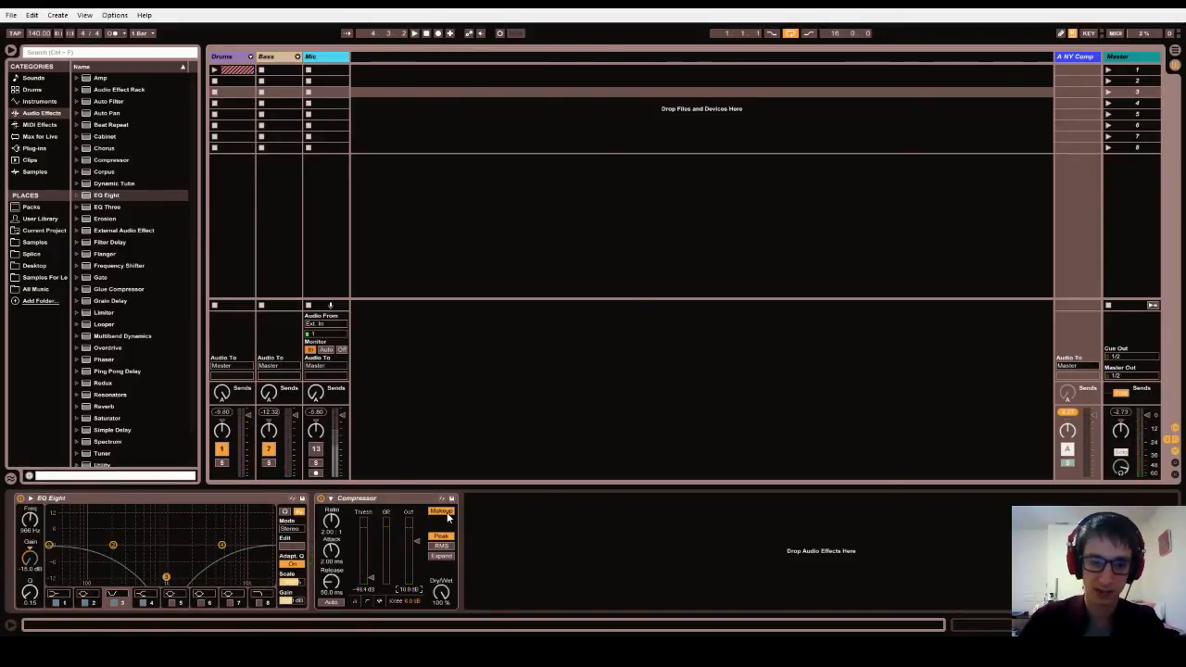
left_click(447, 516)
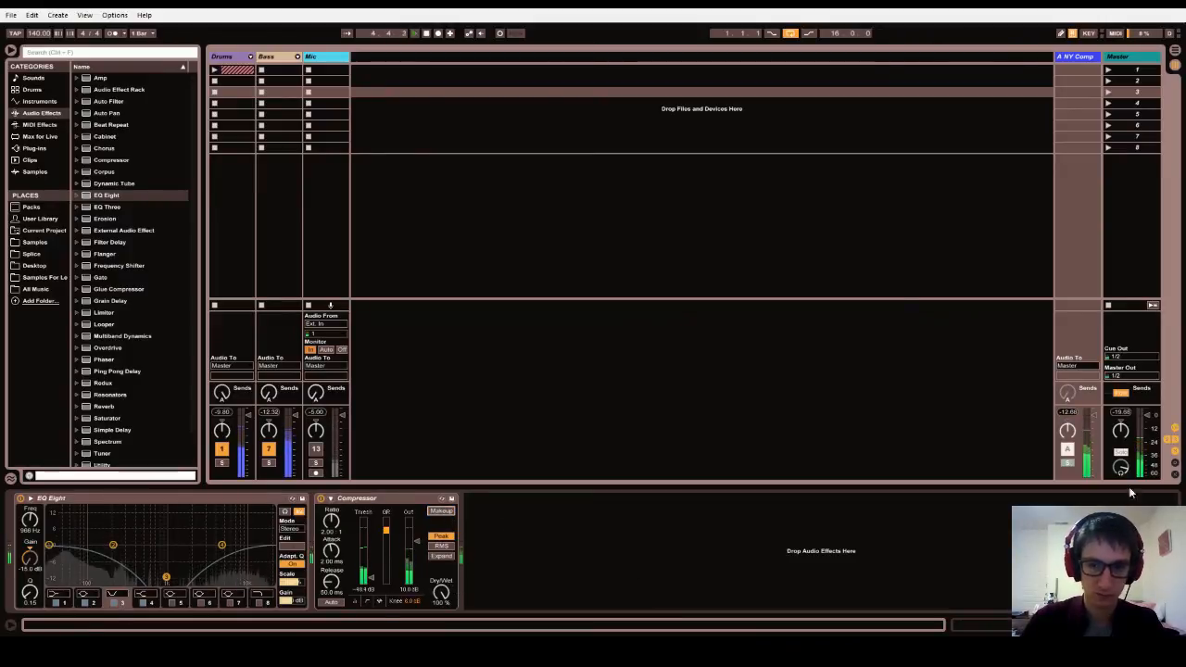
Audition the soloed Drums with the NY Comp return, and compare with the full mix with the Drums send at -inf dB.
key("space")
key("space")
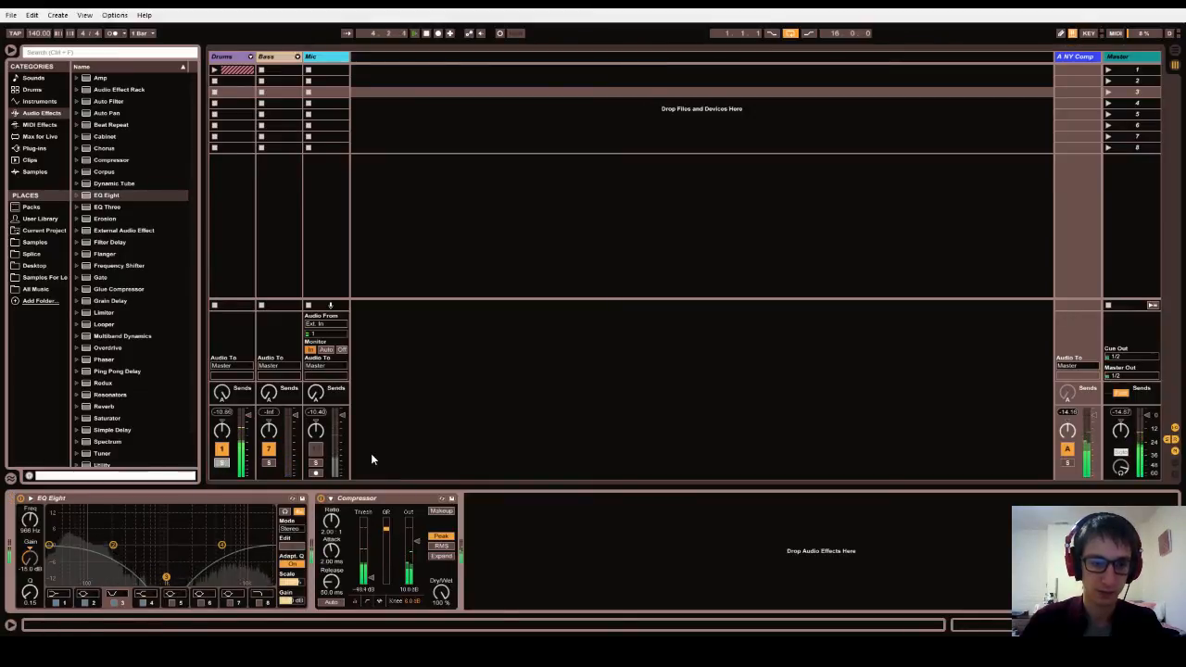
key("space")
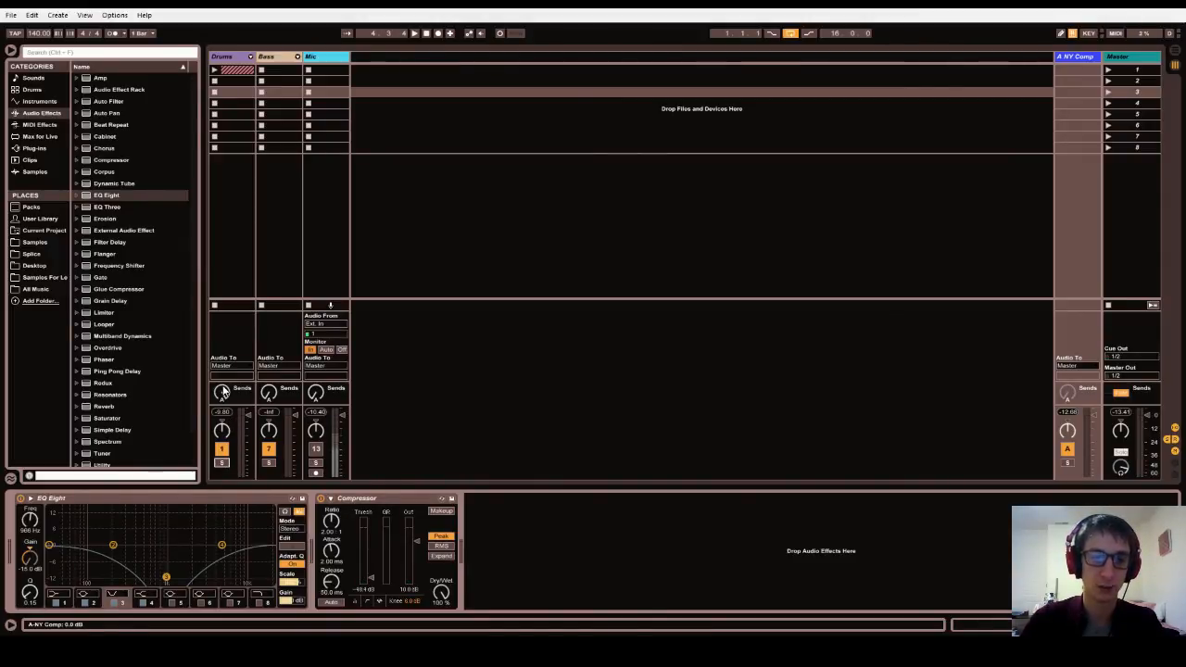
key("space")
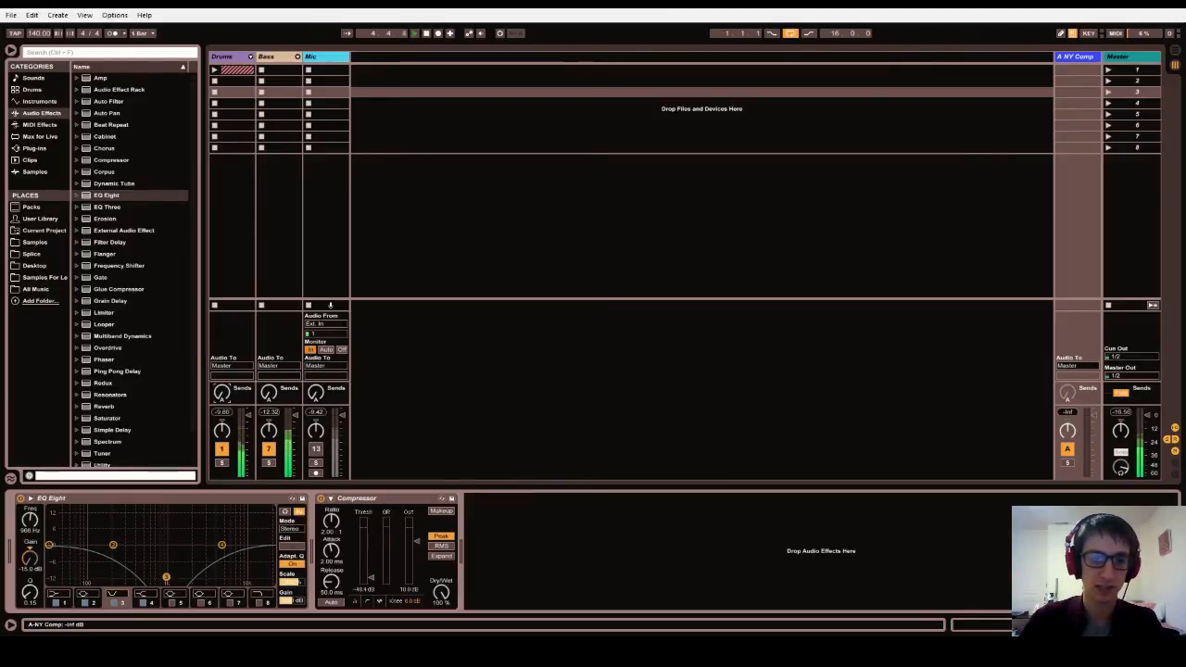
key("space")
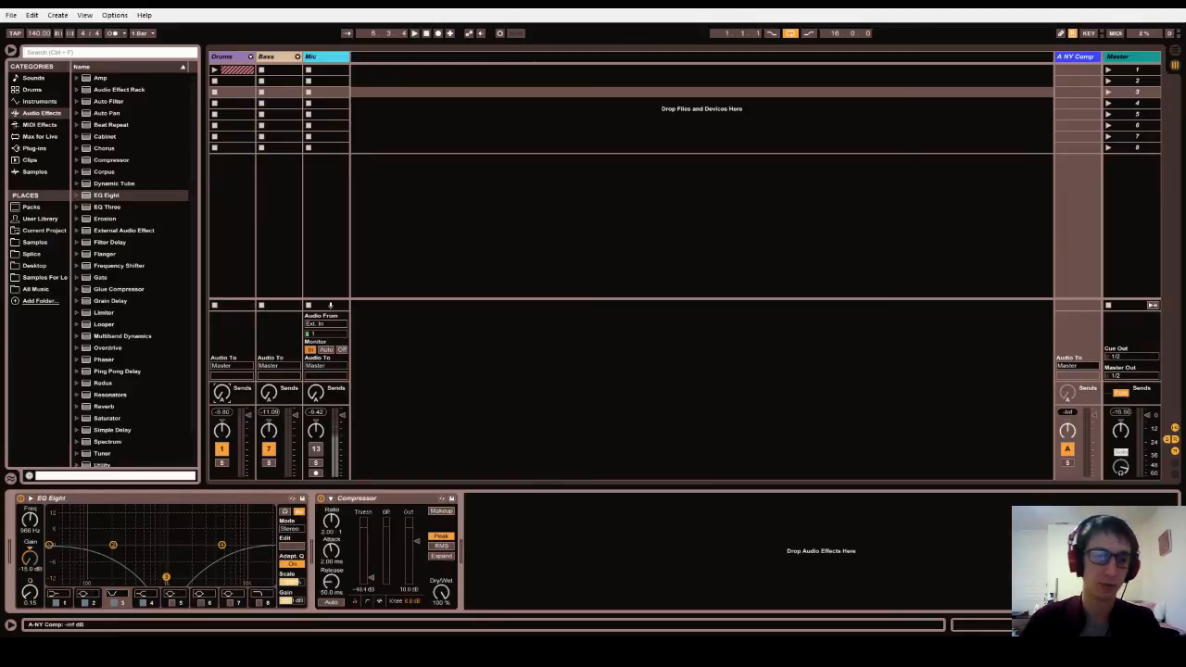
Play the mix while adjusting the Drums send to NY Comp, and set the Compressor's output gain to 15 dB.
key("space")
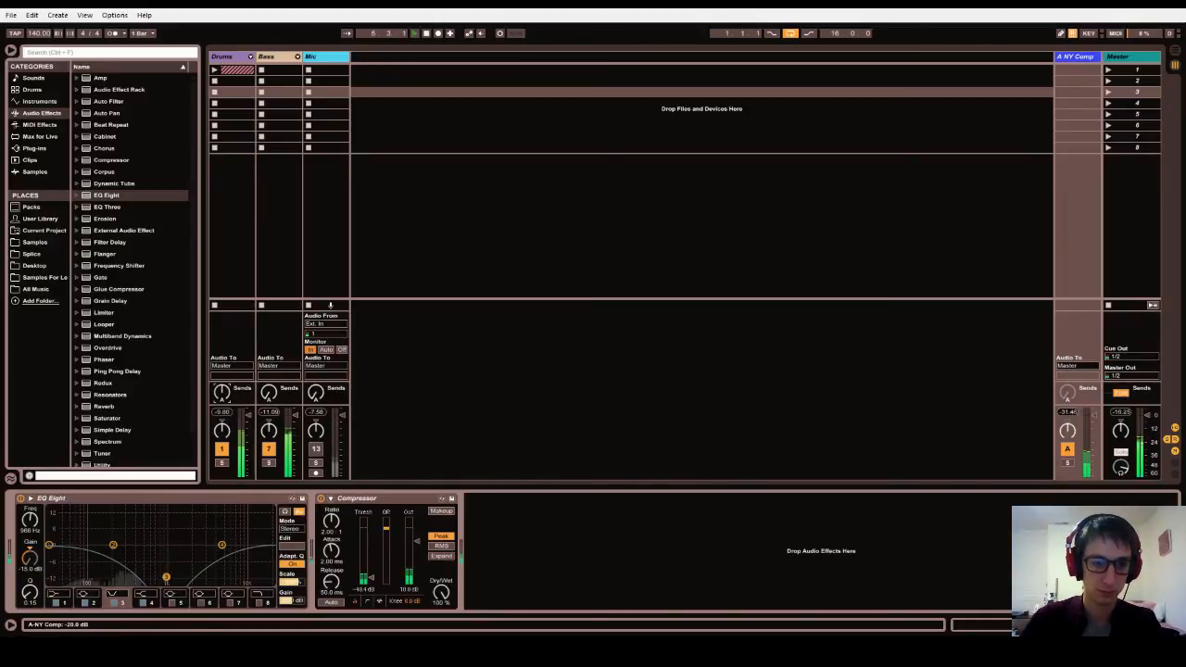
left_click_drag(224, 391, 223, 383)
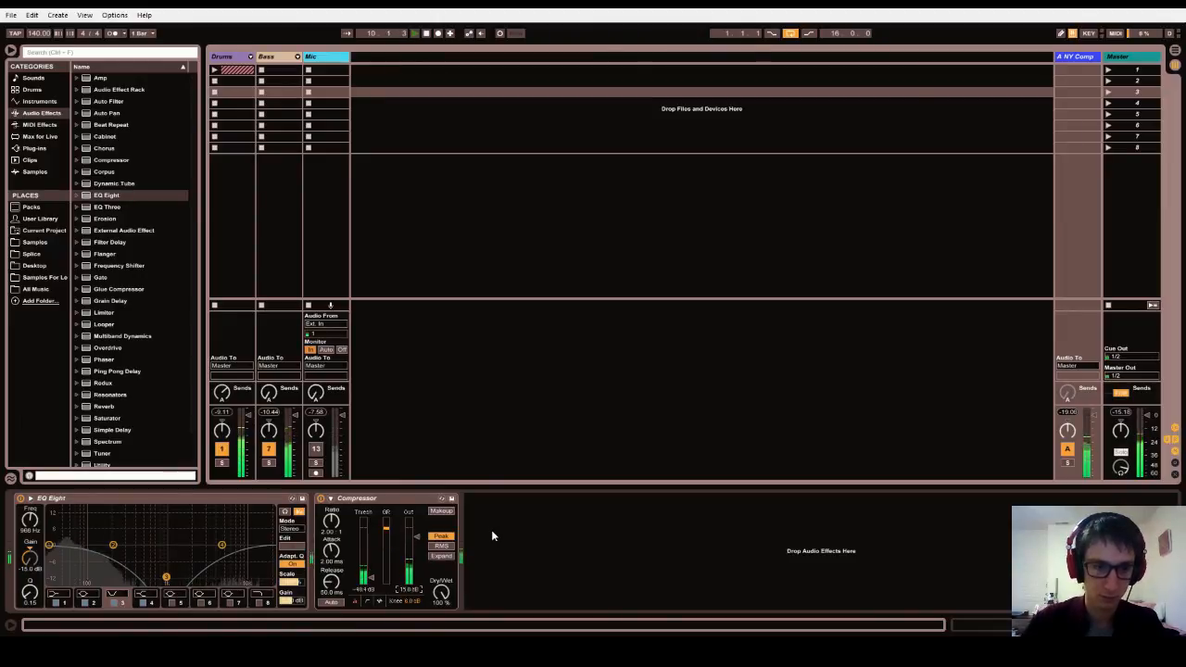
left_click_drag(223, 394, 223, 462)
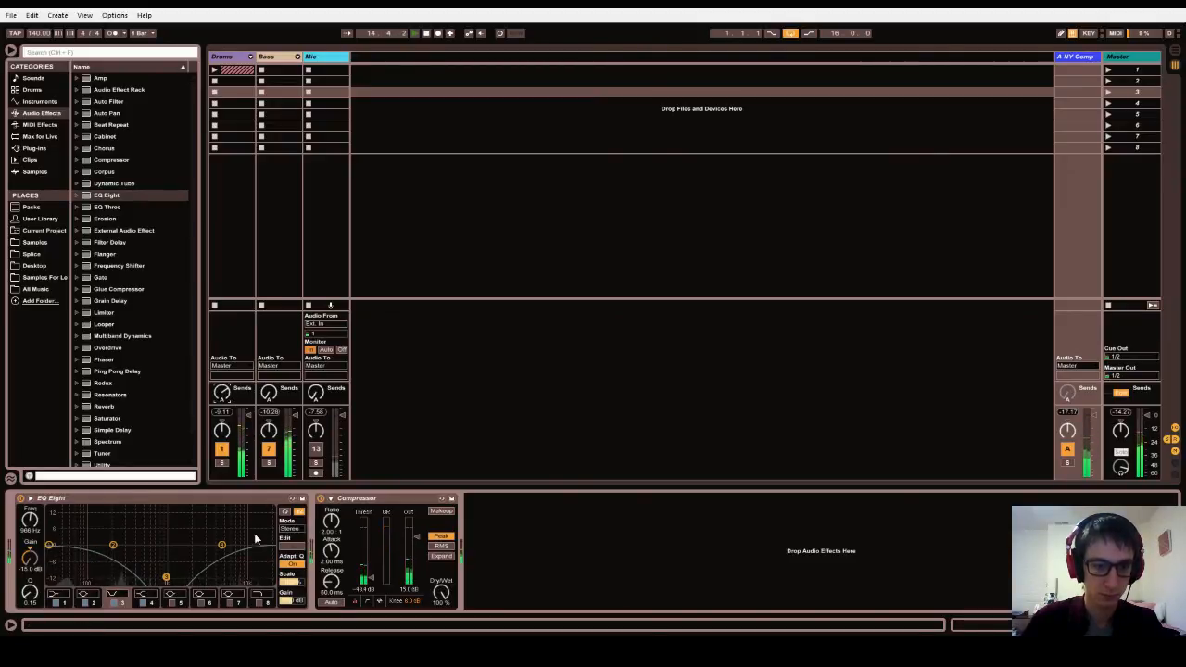
Move the EQ Eight's band 4 to about 3.23 kHz at 0.37 dB, and reset the stopped playback to the song start.
left_click_drag(223, 546, 208, 544)
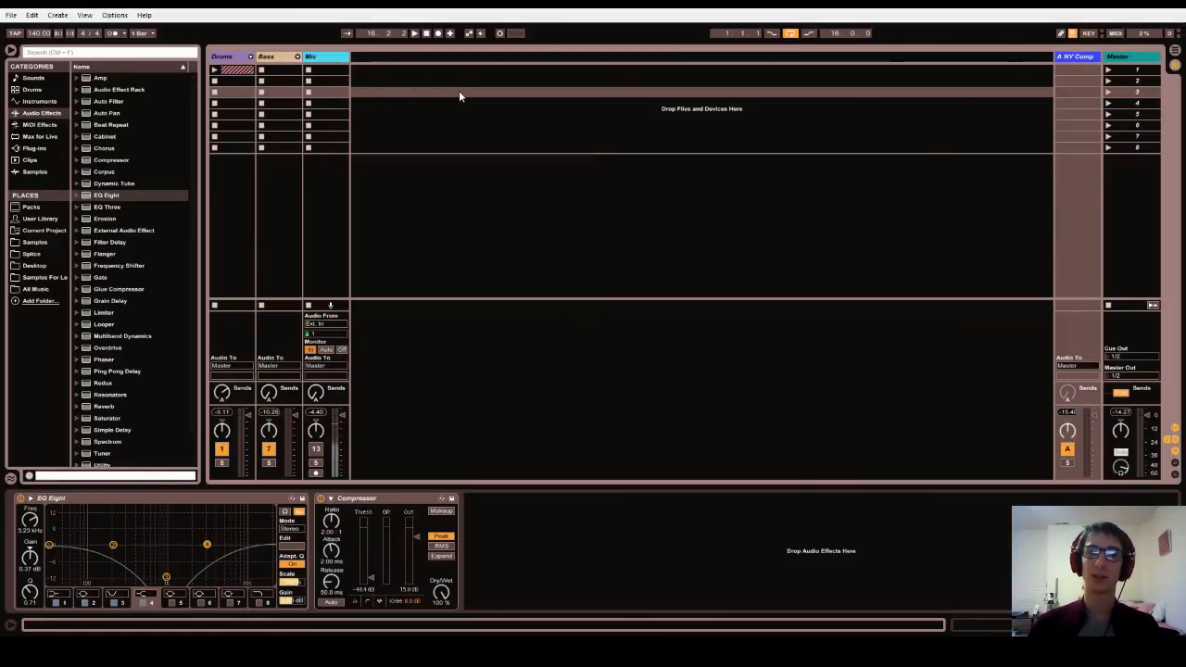
left_click(426, 35)
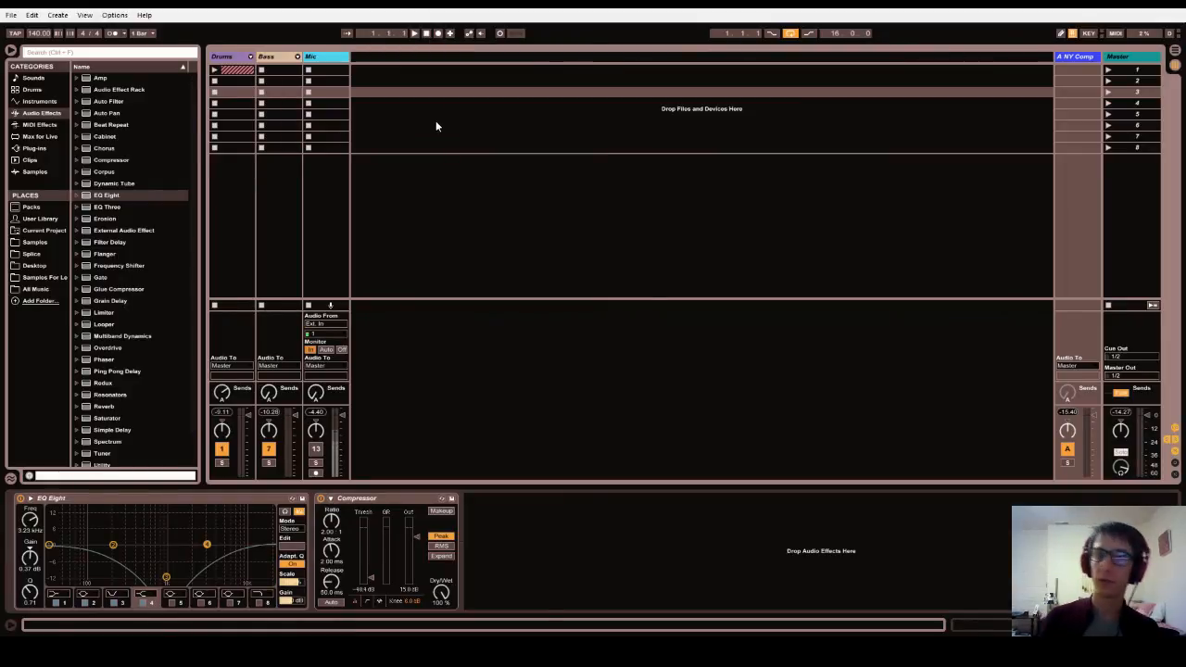